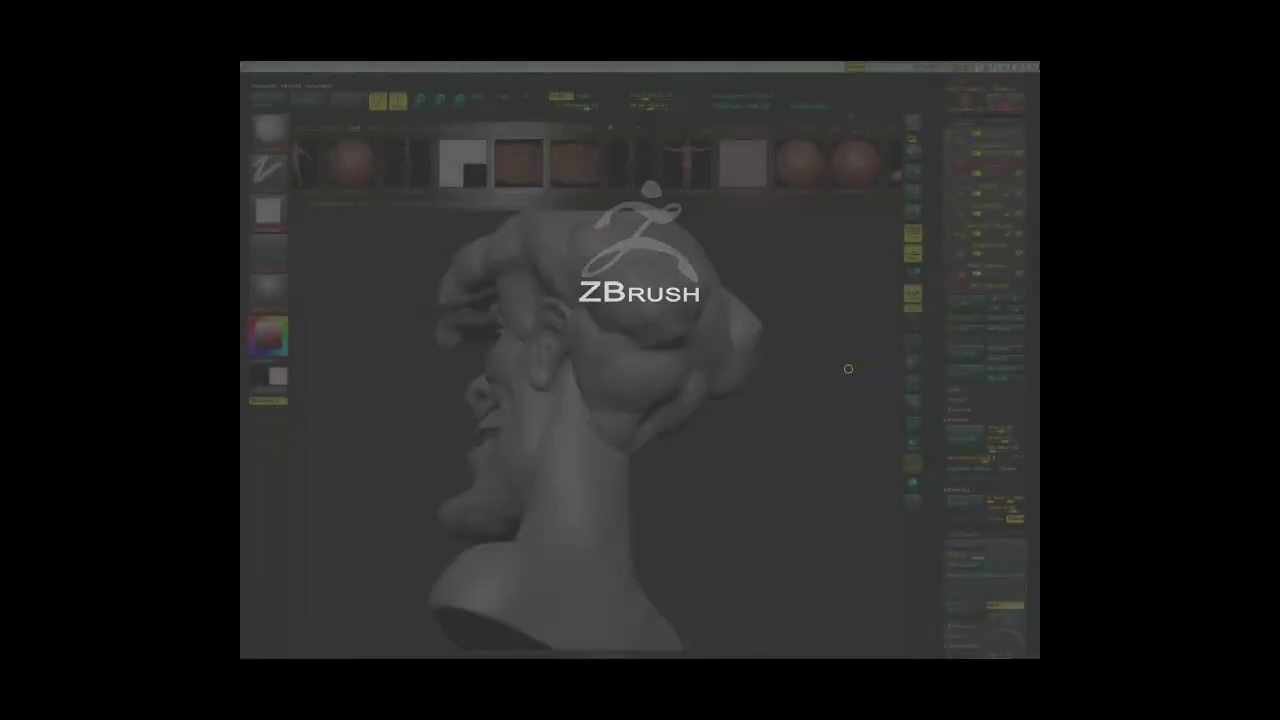
Orbit the head to a left-facing profile and hide the hair subtool to reveal the bald head
mouse_move(760, 300)
mouse_down()
mouse_move(799, 288)
mouse_move(723, 469)
mouse_move(673, 432)
mouse_up()
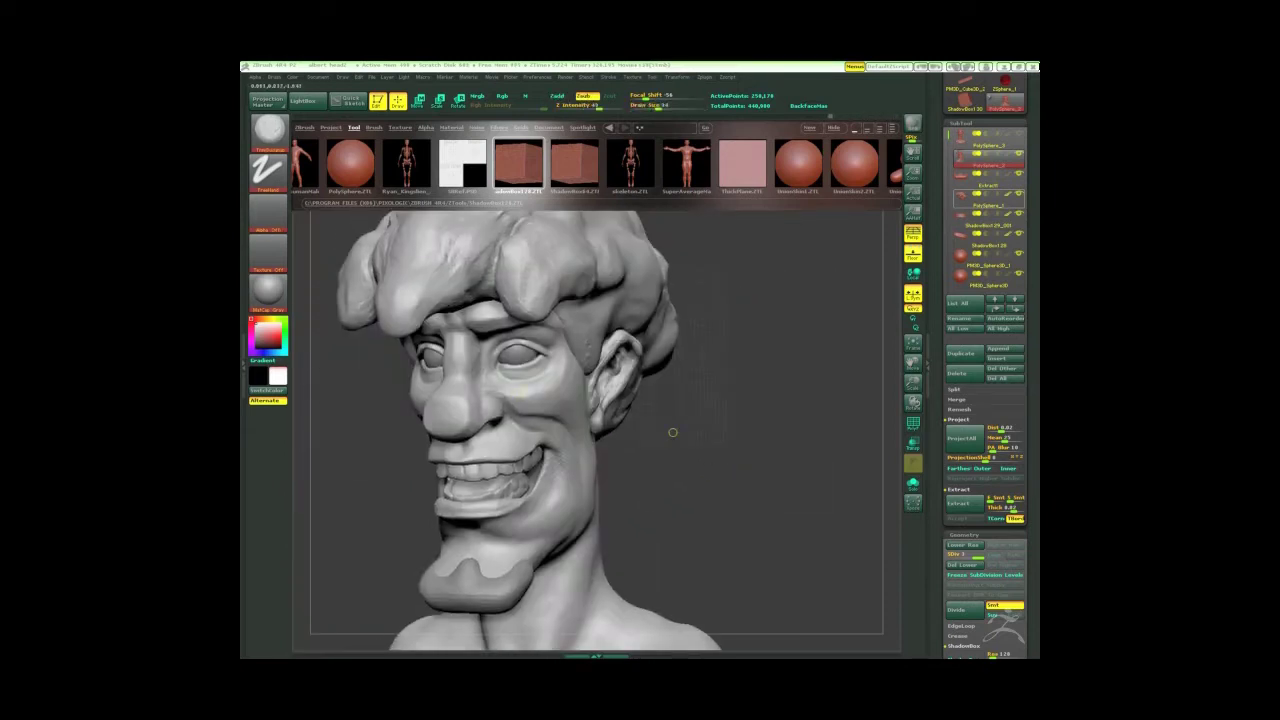
mouse_move(712, 314)
mouse_down()
mouse_move(720, 380)
mouse_move(670, 490)
mouse_up()
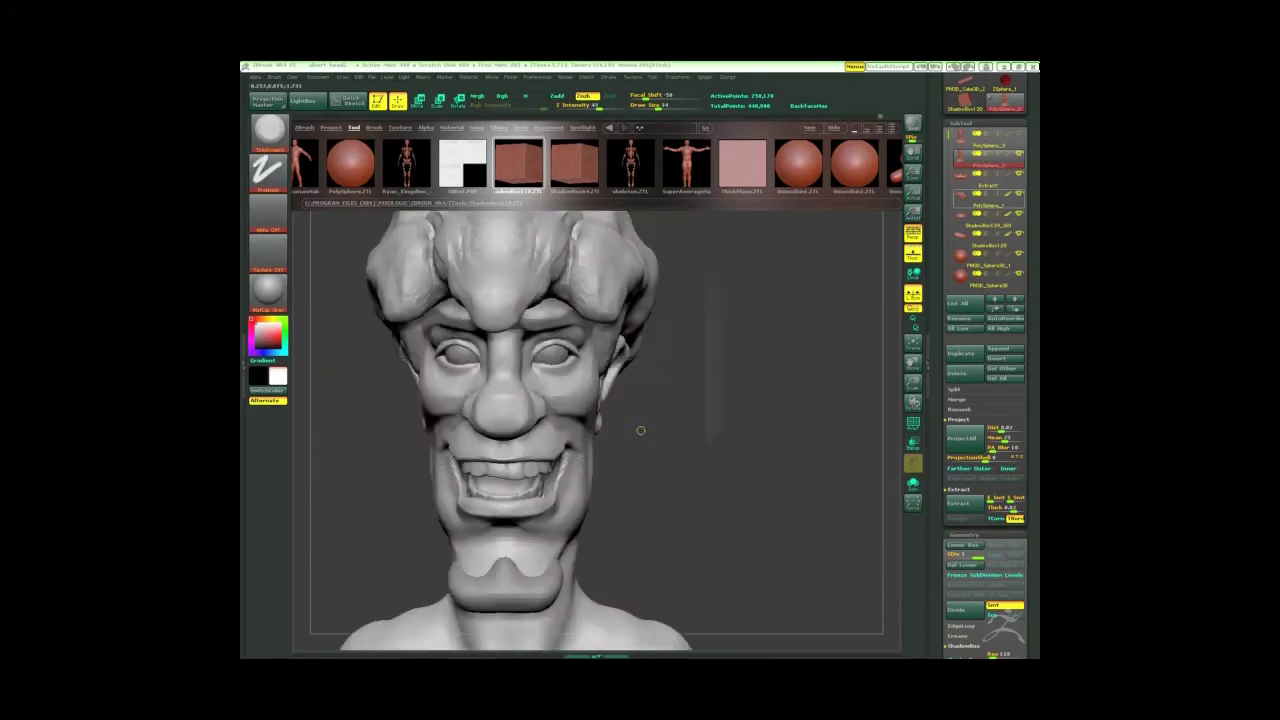
drag(640, 429, 693, 465)
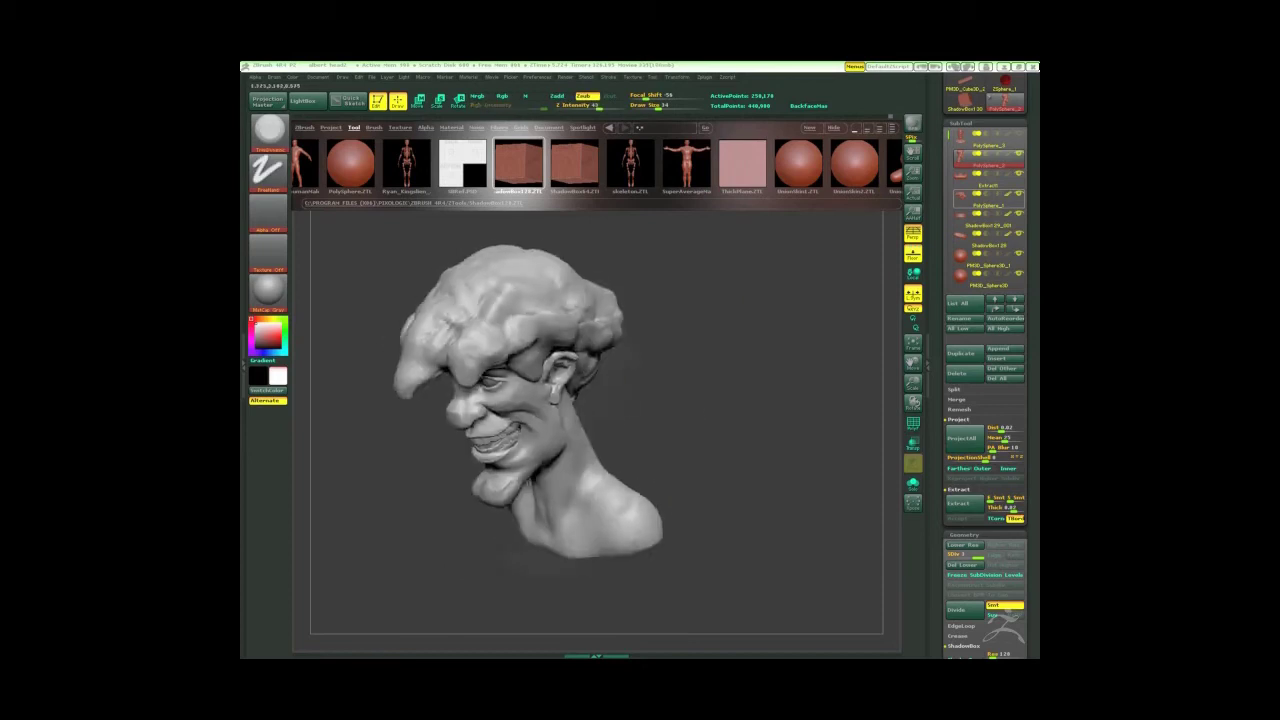
mouse_move(771, 271)
mouse_down()
mouse_move(545, 286)
mouse_move(522, 416)
mouse_move(560, 450)
mouse_up()
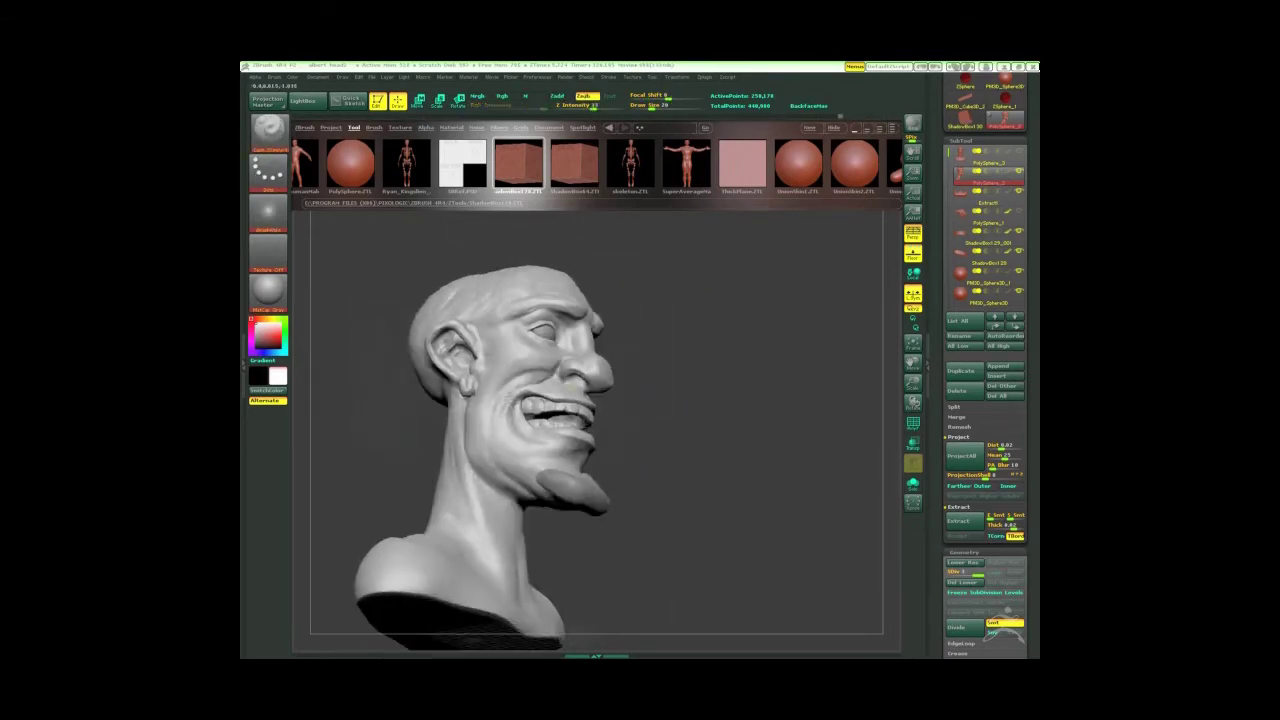
Turn the head to the front, solo the teeth subtool and view the arch from above
drag(690, 450, 716, 501)
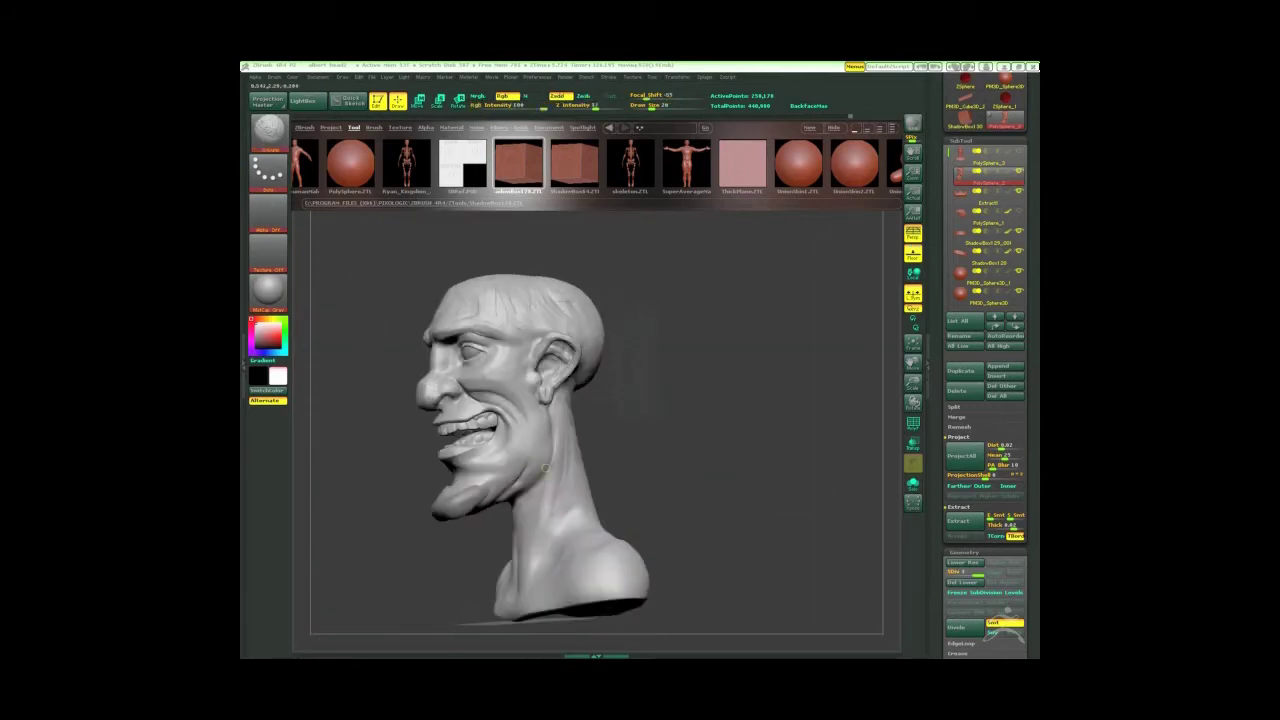
drag(676, 450, 593, 315)
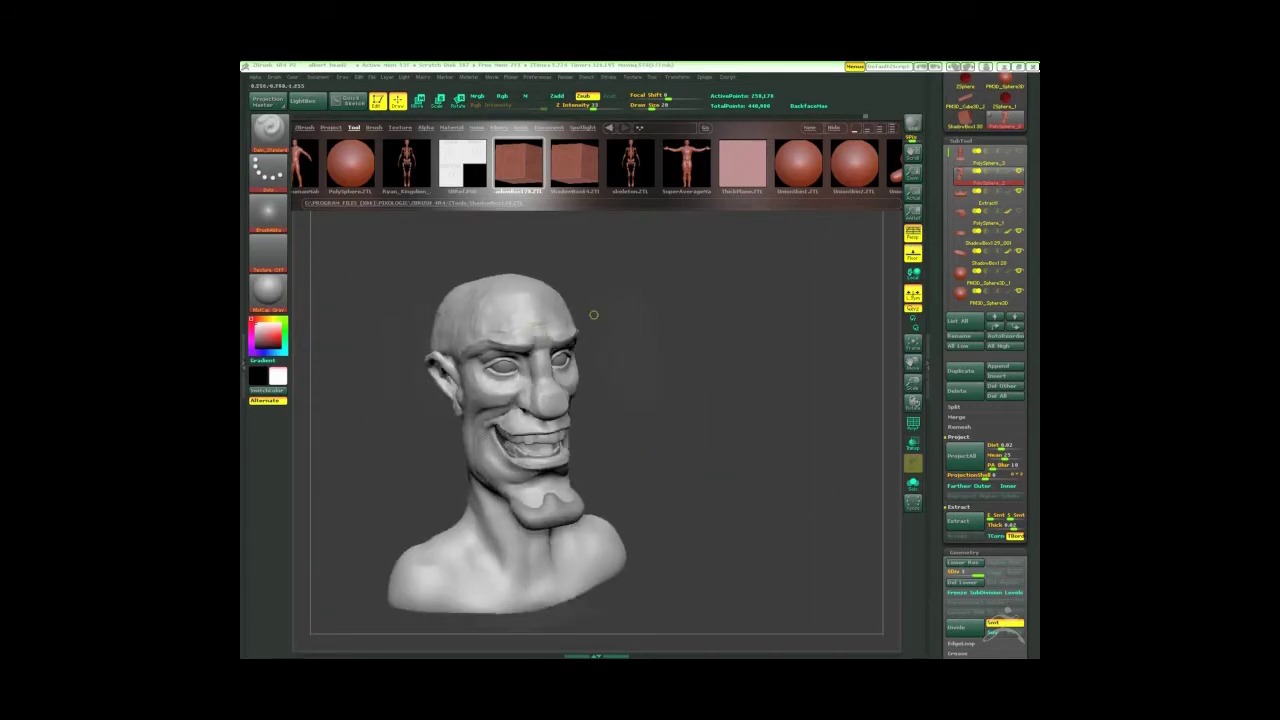
mouse_move(539, 471)
mouse_down()
mouse_move(709, 477)
mouse_move(659, 466)
mouse_up()
alt+click(539, 516)
mouse_move(390, 533)
mouse_down()
mouse_move(694, 440)
mouse_move(585, 457)
mouse_move(404, 579)
mouse_move(540, 420)
mouse_move(665, 393)
mouse_up()
Pick a new brush with B-S-H and orbit the teeth to side and front arch views
key(b)
key(s)
key(h)
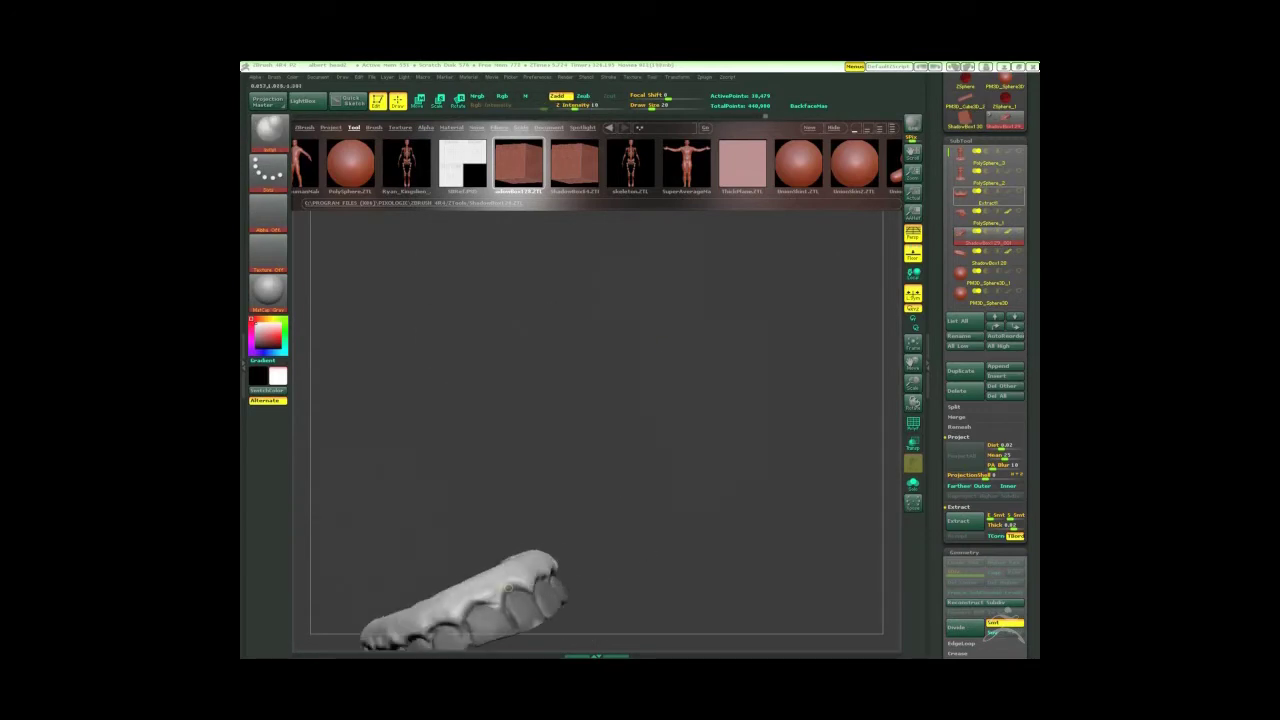
drag(460, 560, 525, 483)
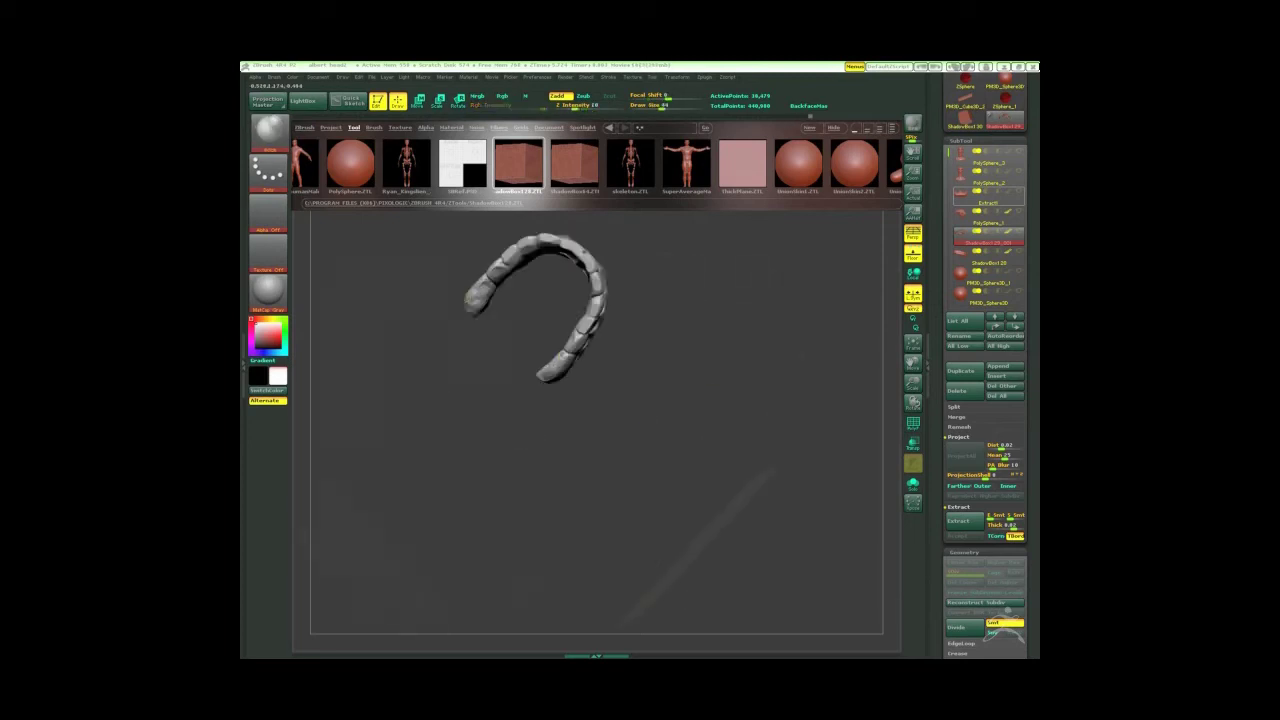
mouse_move(675, 239)
mouse_down()
mouse_move(691, 323)
mouse_move(626, 360)
mouse_move(722, 397)
mouse_move(502, 390)
mouse_up()
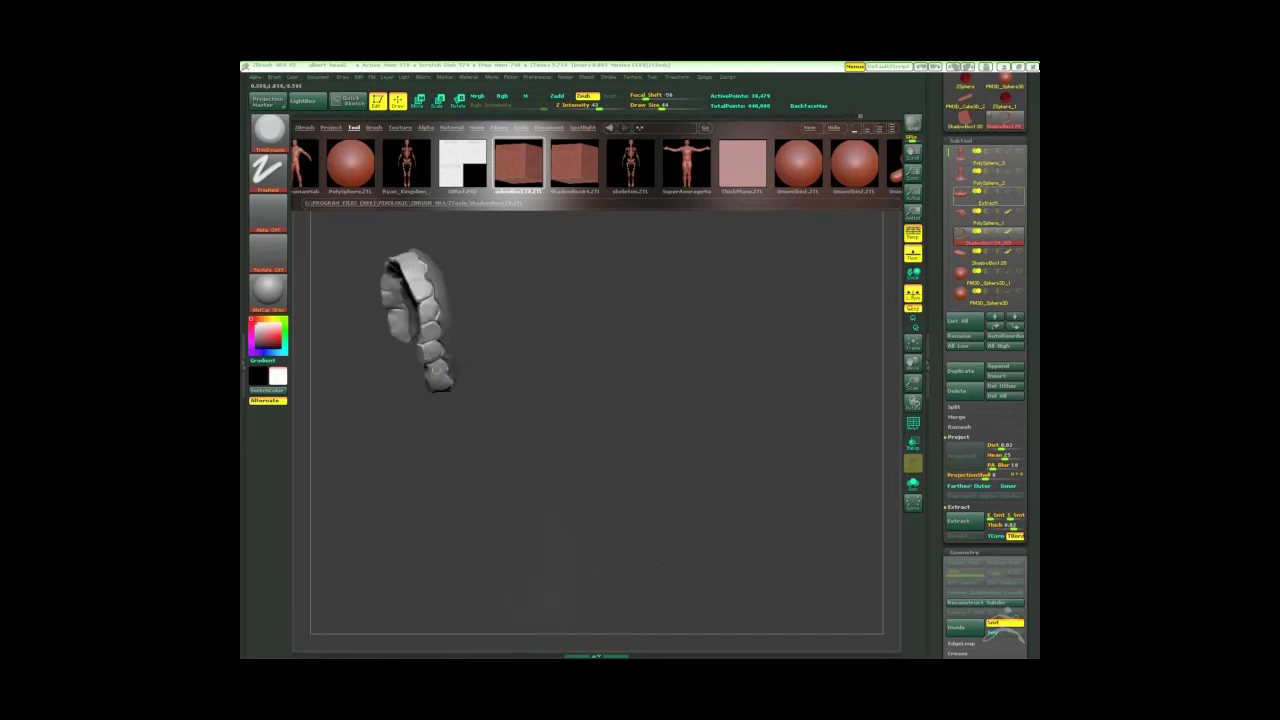
drag(700, 400, 623, 277)
Switch to the B-S-T brush and frame the teeth from oblique, top-down, side and front angles
key(b)
key(s)
key(t)
mouse_move(541, 516)
mouse_down()
mouse_move(637, 517)
mouse_move(563, 403)
mouse_move(662, 456)
mouse_move(723, 249)
mouse_move(700, 420)
mouse_move(616, 402)
mouse_move(623, 374)
mouse_move(726, 297)
mouse_move(620, 380)
mouse_move(464, 313)
mouse_move(666, 269)
mouse_move(631, 360)
mouse_move(505, 410)
mouse_up()
key(f)
drag(660, 385, 470, 415)
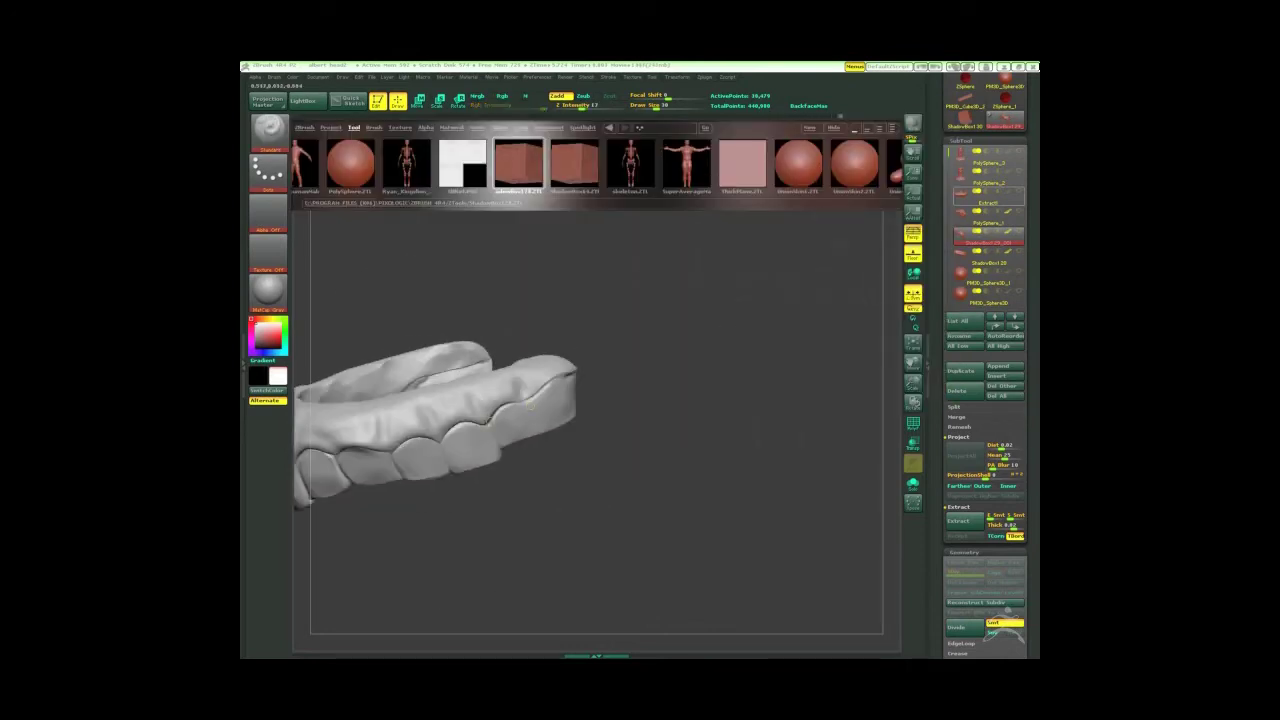
key(f)
mouse_move(620, 368)
mouse_down()
mouse_move(650, 300)
mouse_move(703, 263)
mouse_move(694, 357)
mouse_up()
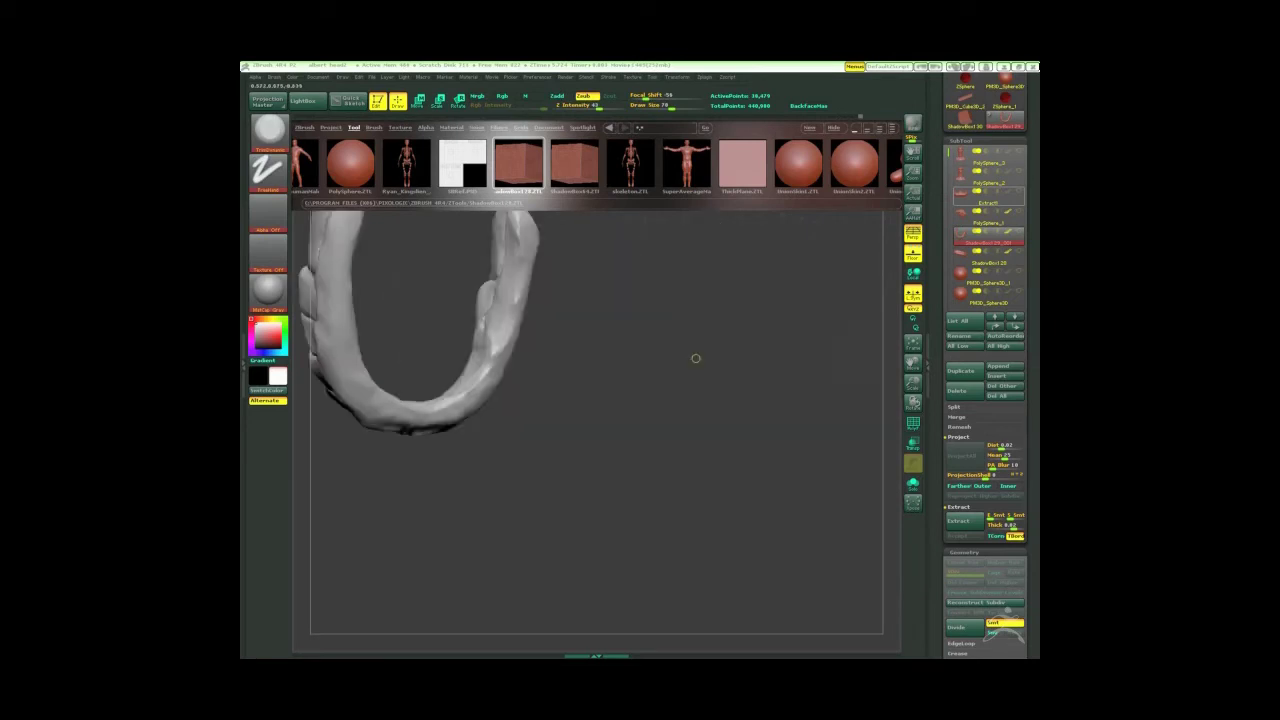
key(f)
mouse_move(560, 400)
mouse_down()
mouse_move(500, 329)
mouse_move(571, 340)
mouse_move(708, 292)
mouse_up()
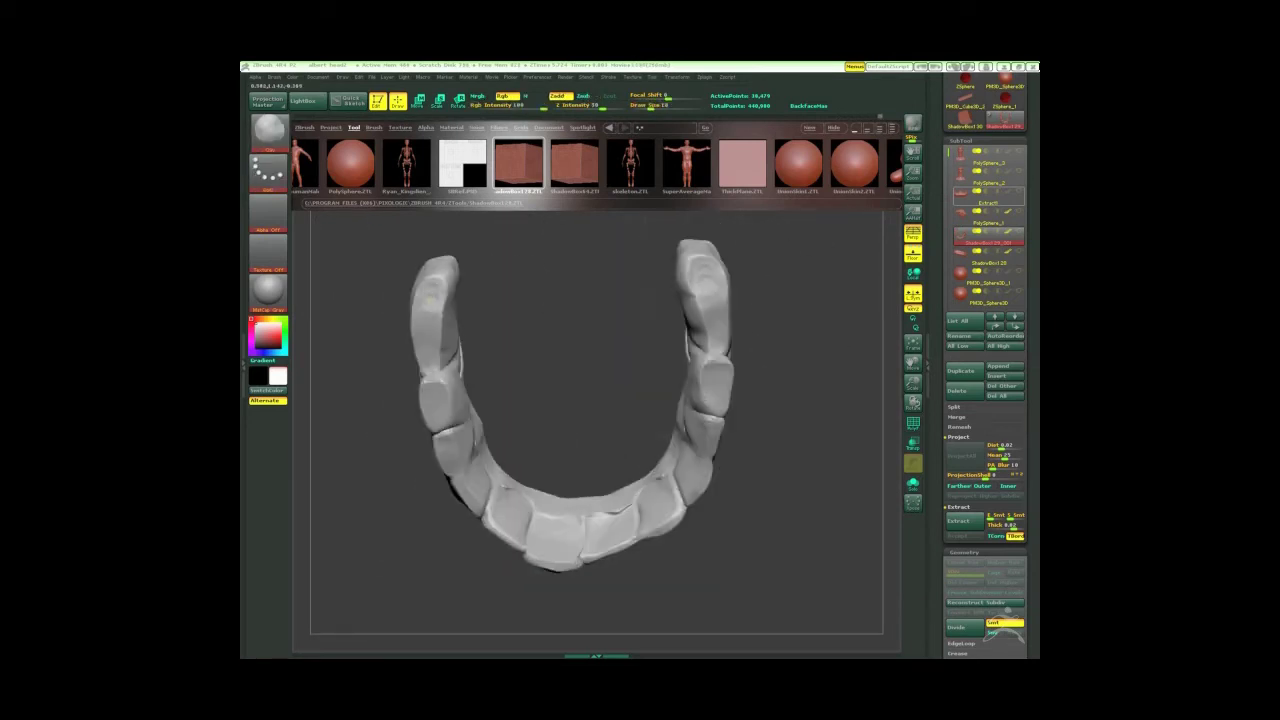
mouse_move(438, 393)
mouse_down()
mouse_move(600, 380)
mouse_move(750, 515)
mouse_move(744, 301)
mouse_move(689, 279)
mouse_move(467, 416)
mouse_move(691, 266)
mouse_move(634, 300)
mouse_up()
Switch to the Move brush with the B-M-V shortcut
key(b)
key(m)
key(v)
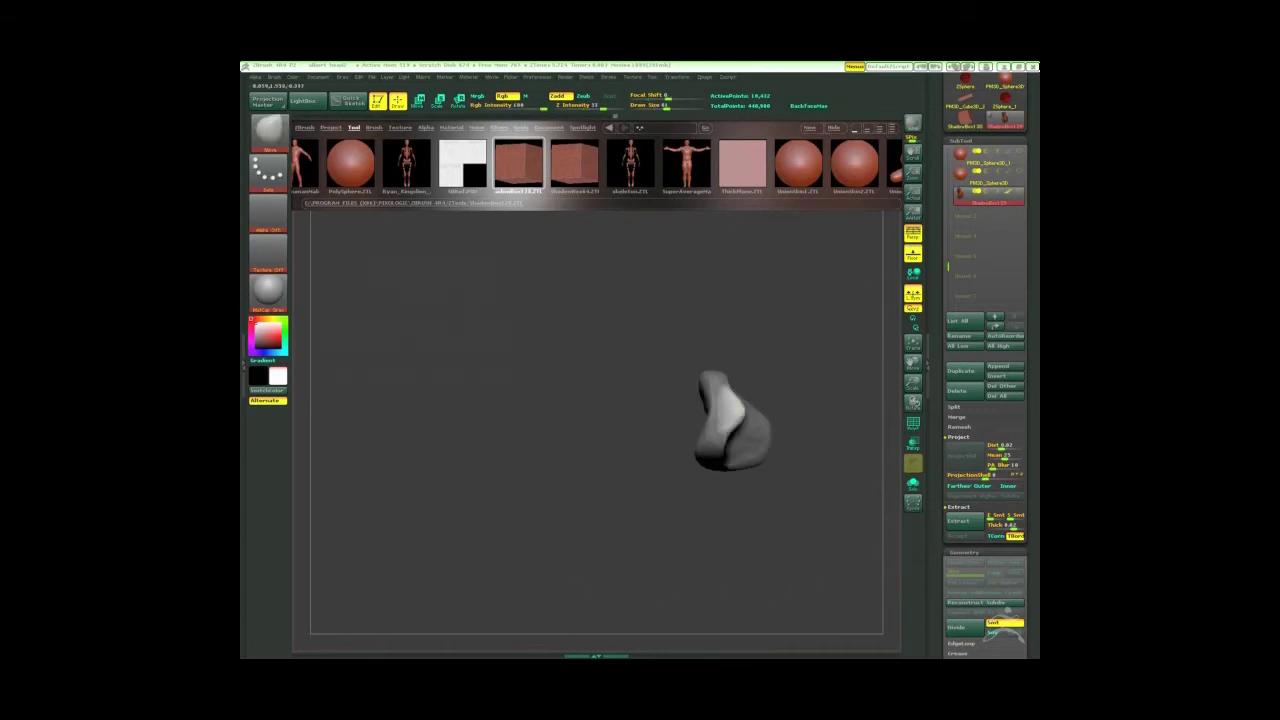
Shift the piece left and rotate it as the full bust comes back into view
drag(542, 503, 389, 458)
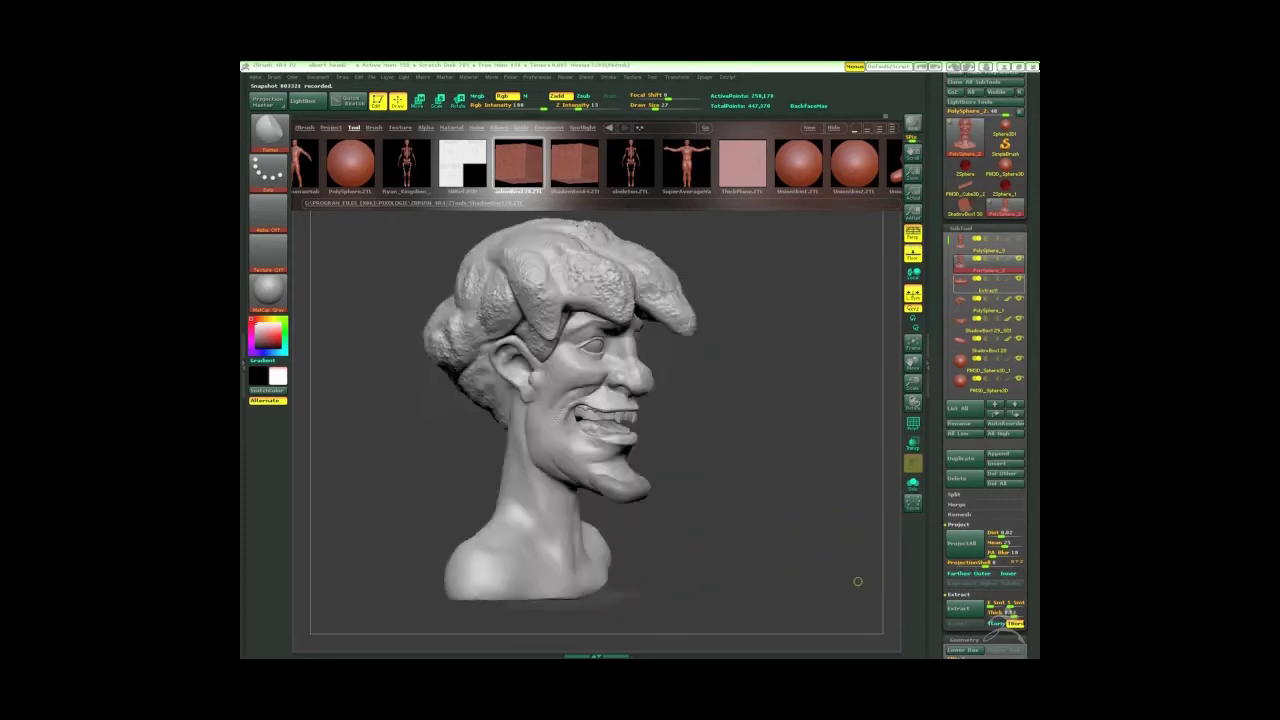
Switch to Move mode and orbit the head from a close side view to the front
click(418, 100)
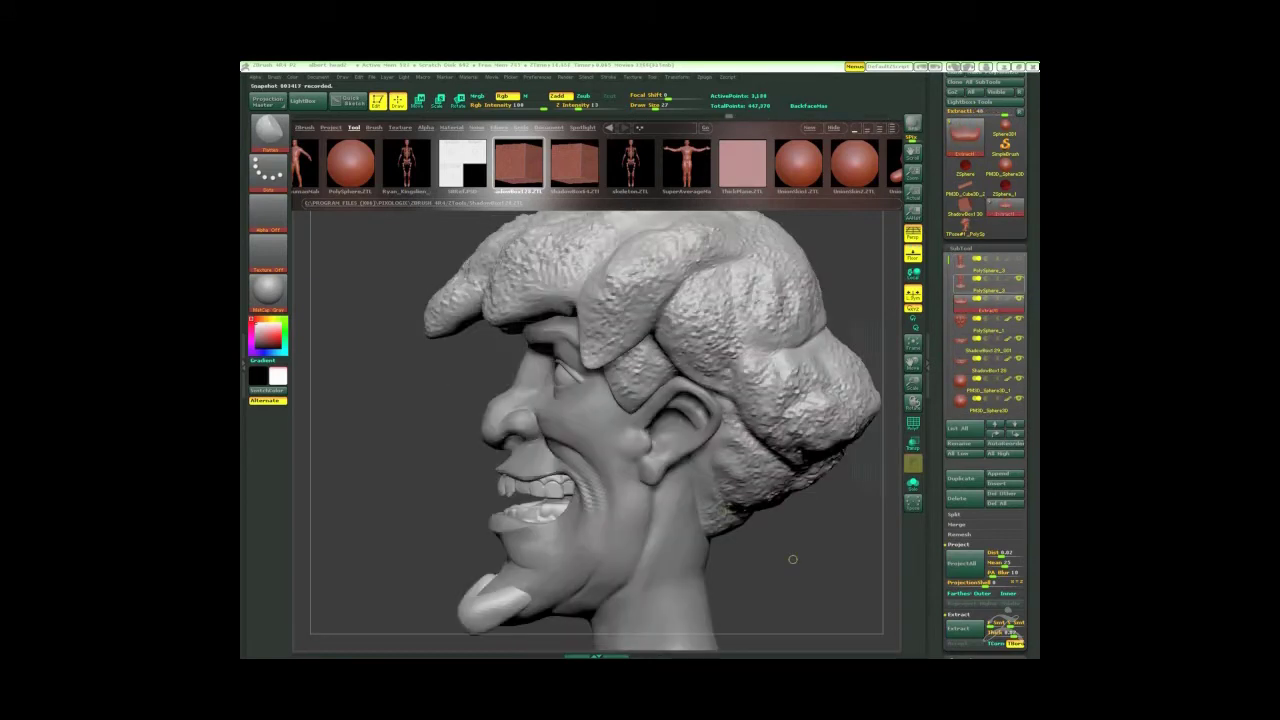
mouse_move(801, 398)
mouse_down()
mouse_move(714, 326)
mouse_move(655, 438)
mouse_move(824, 306)
mouse_move(637, 348)
mouse_move(726, 400)
mouse_up()
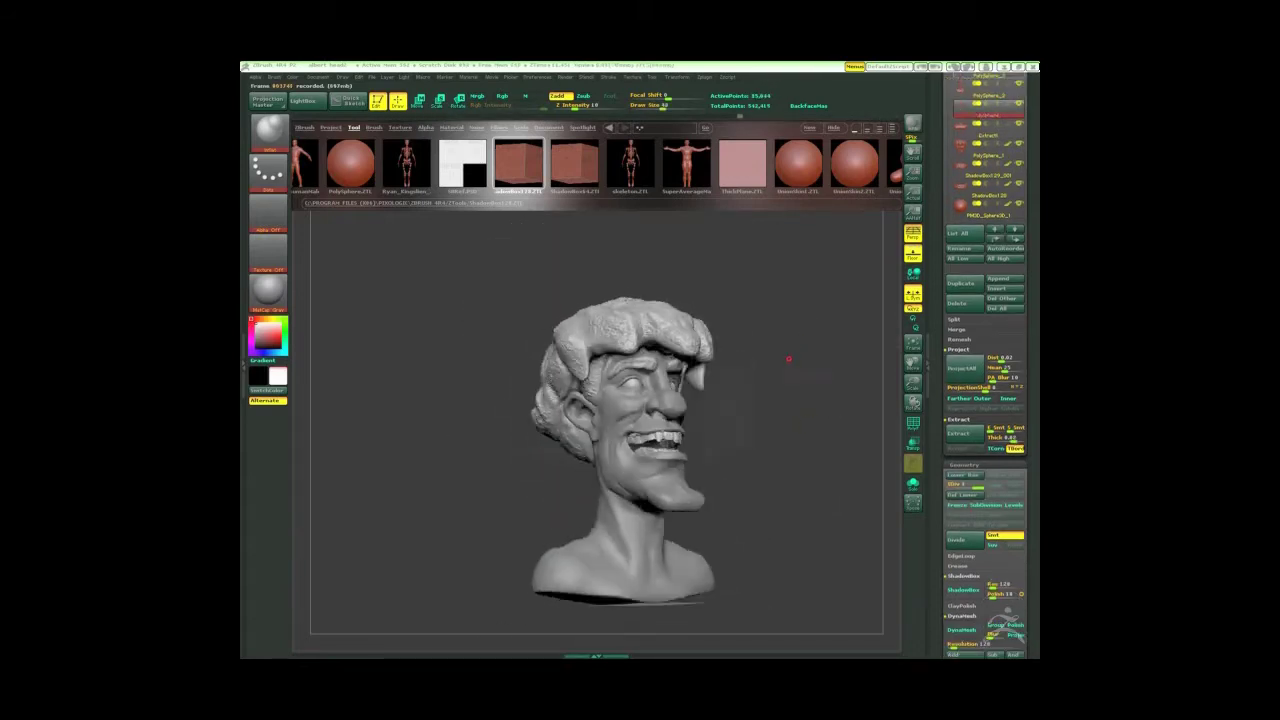
mouse_move(788, 358)
mouse_down()
mouse_move(673, 341)
mouse_move(810, 291)
mouse_move(709, 361)
mouse_up()
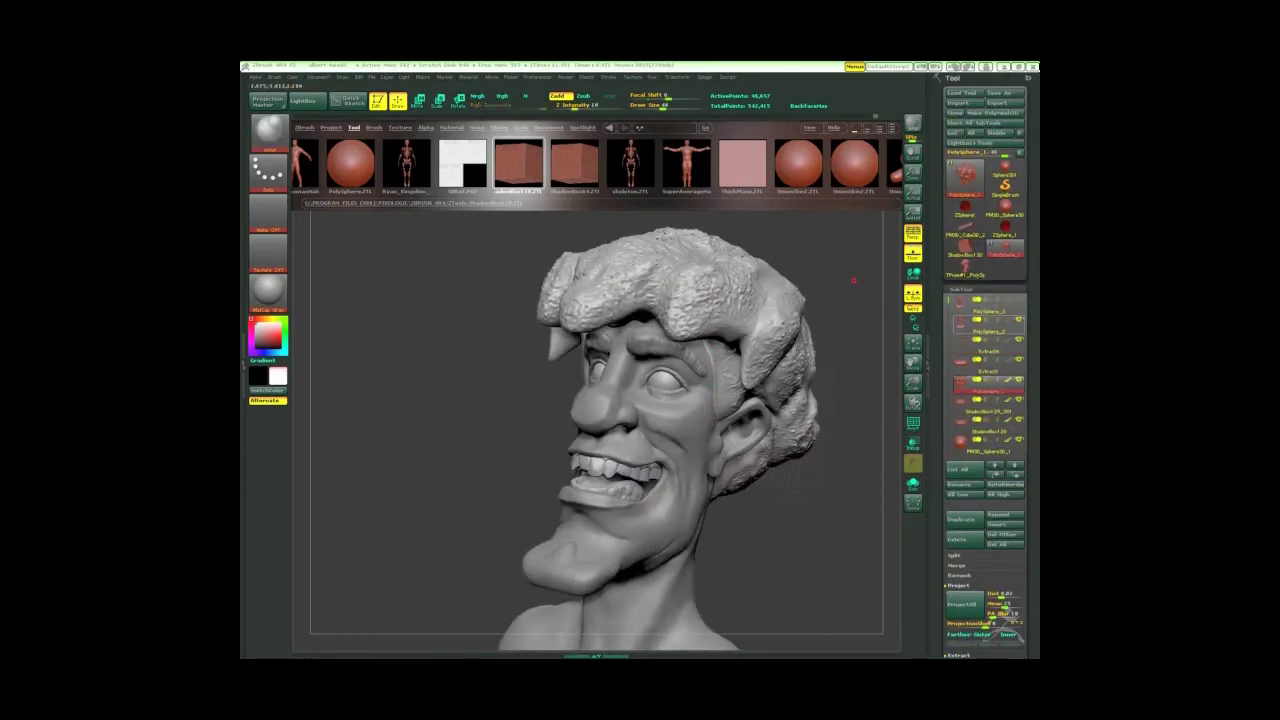
Tilt the head up and choose a colour-painting brush from the brush list
drag(853, 280, 565, 361)
key(b)
click(565, 361)
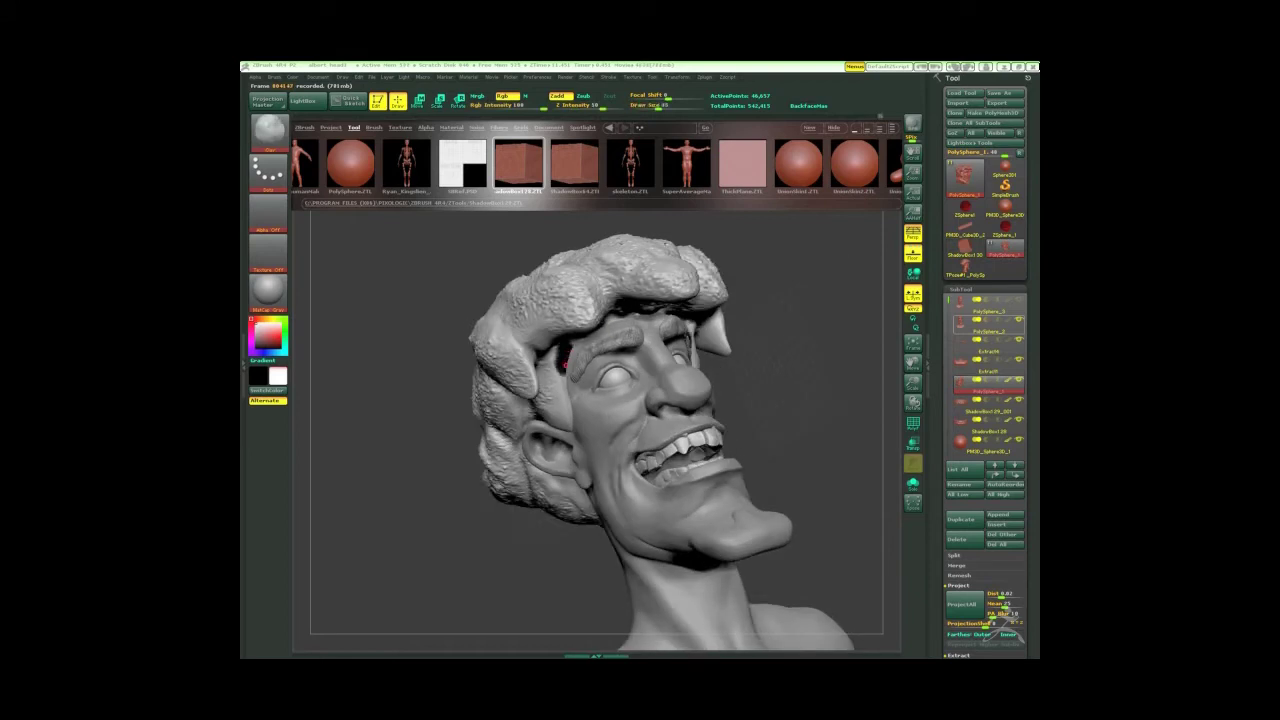
Orbit under the chin, to right profile, three-quarter view and round the back of the head
mouse_move(562, 353)
mouse_down()
mouse_move(571, 340)
mouse_move(561, 378)
mouse_up()
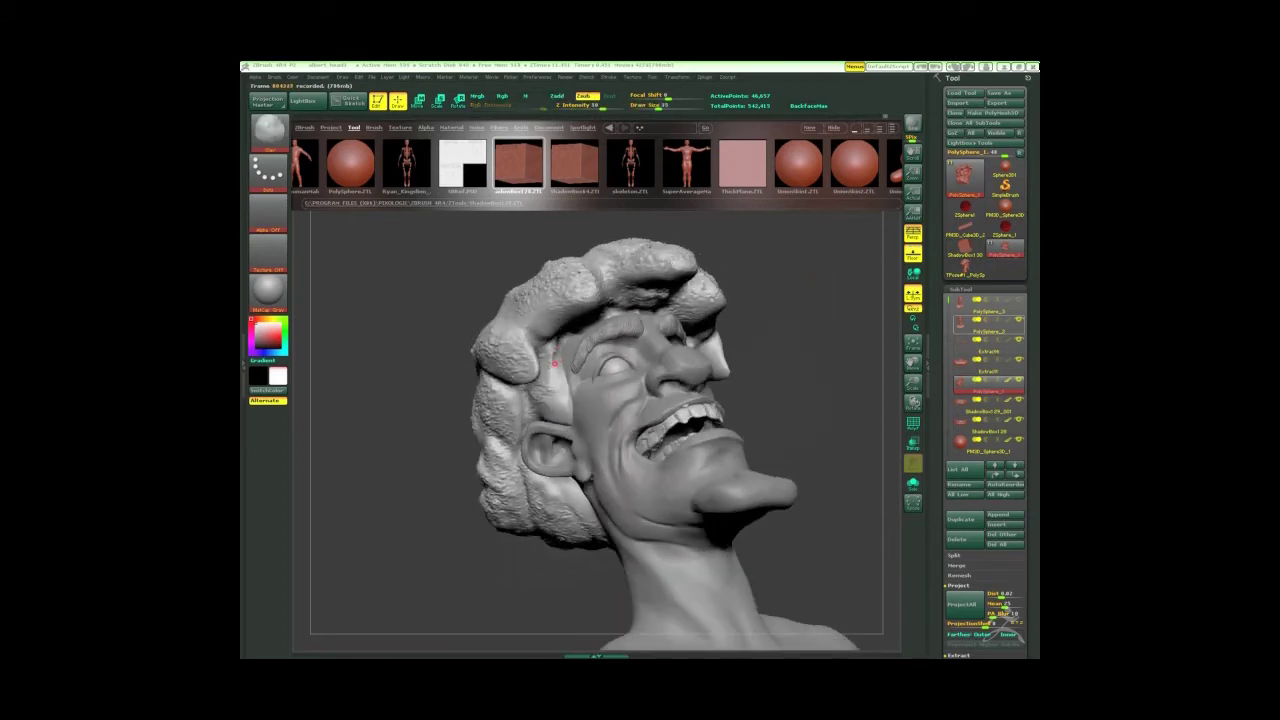
mouse_move(561, 378)
mouse_down()
mouse_move(566, 338)
mouse_move(615, 314)
mouse_move(615, 283)
mouse_move(569, 292)
mouse_move(617, 356)
mouse_up()
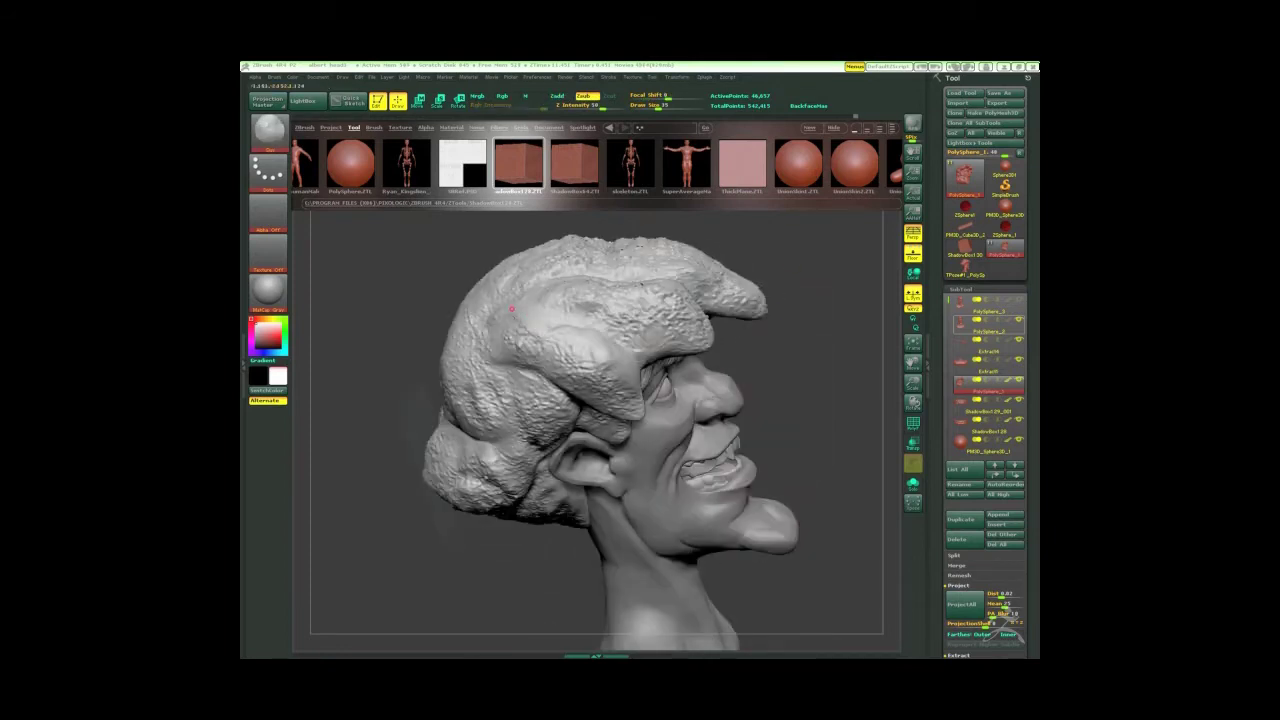
drag(511, 309, 619, 365)
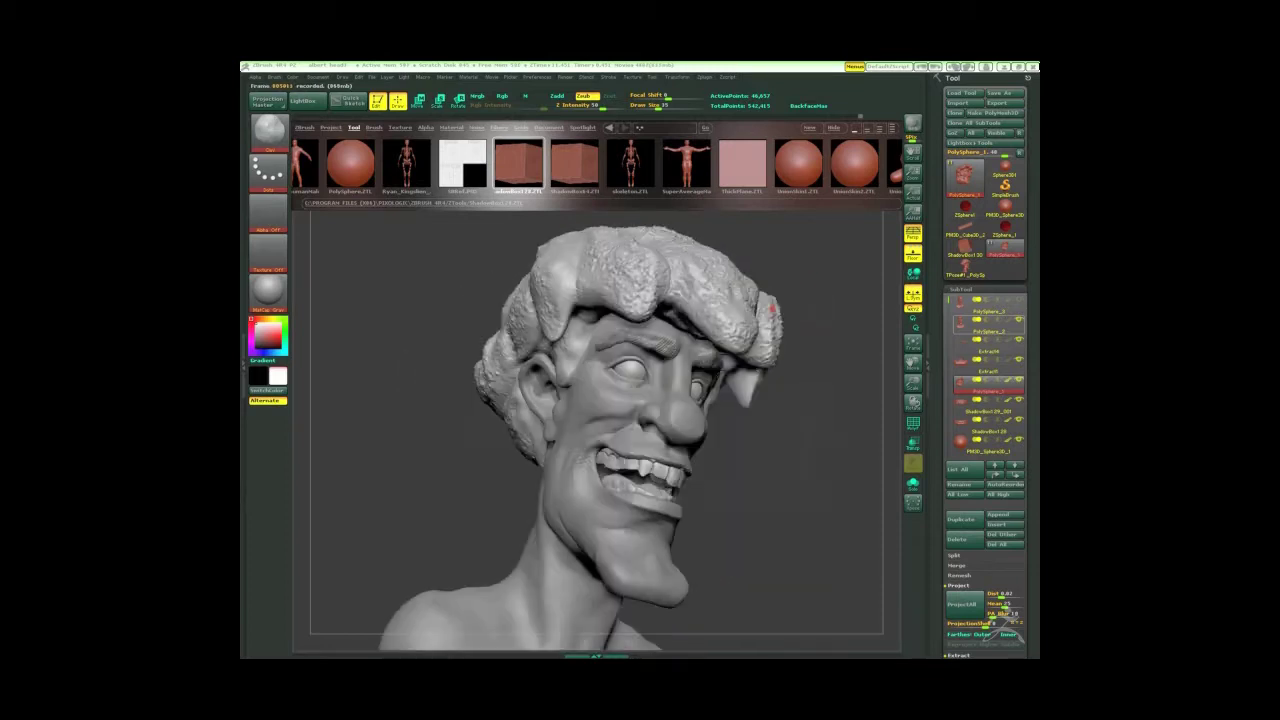
mouse_move(759, 307)
mouse_down()
mouse_move(843, 486)
mouse_move(582, 376)
mouse_move(677, 360)
mouse_move(769, 443)
mouse_up()
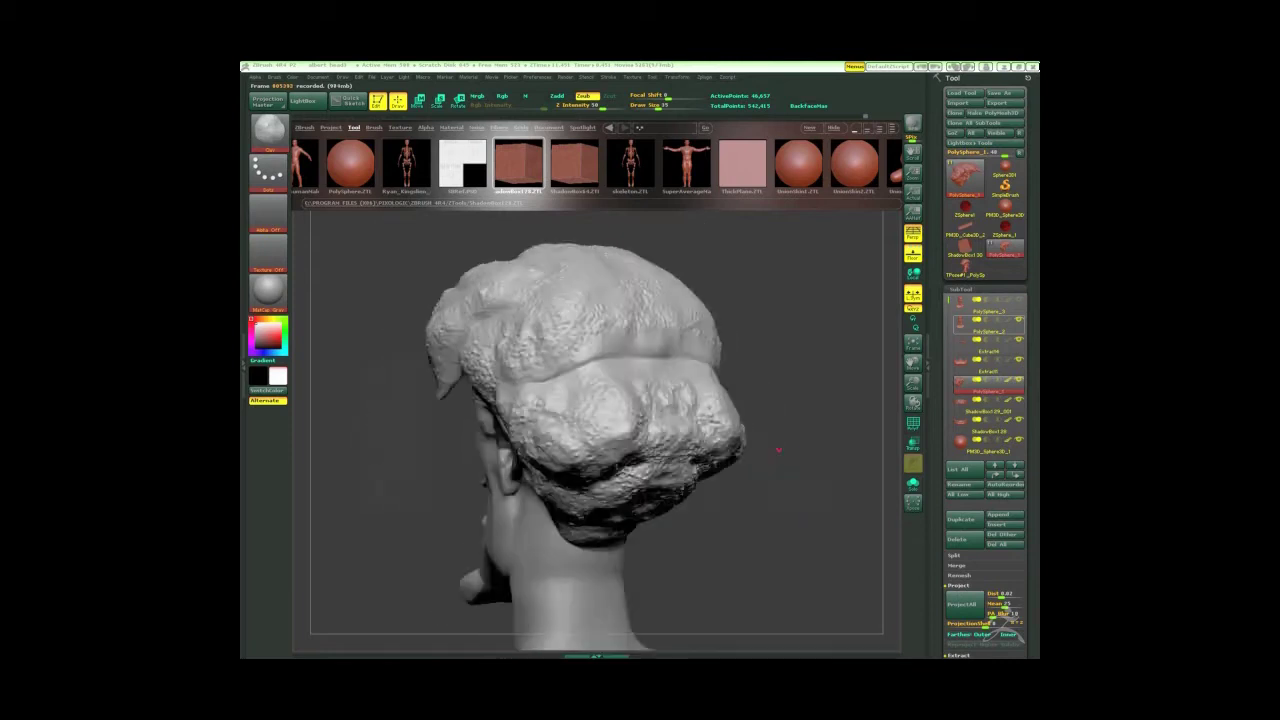
mouse_move(769, 443)
mouse_down()
mouse_move(526, 491)
mouse_move(749, 463)
mouse_move(519, 437)
mouse_up()
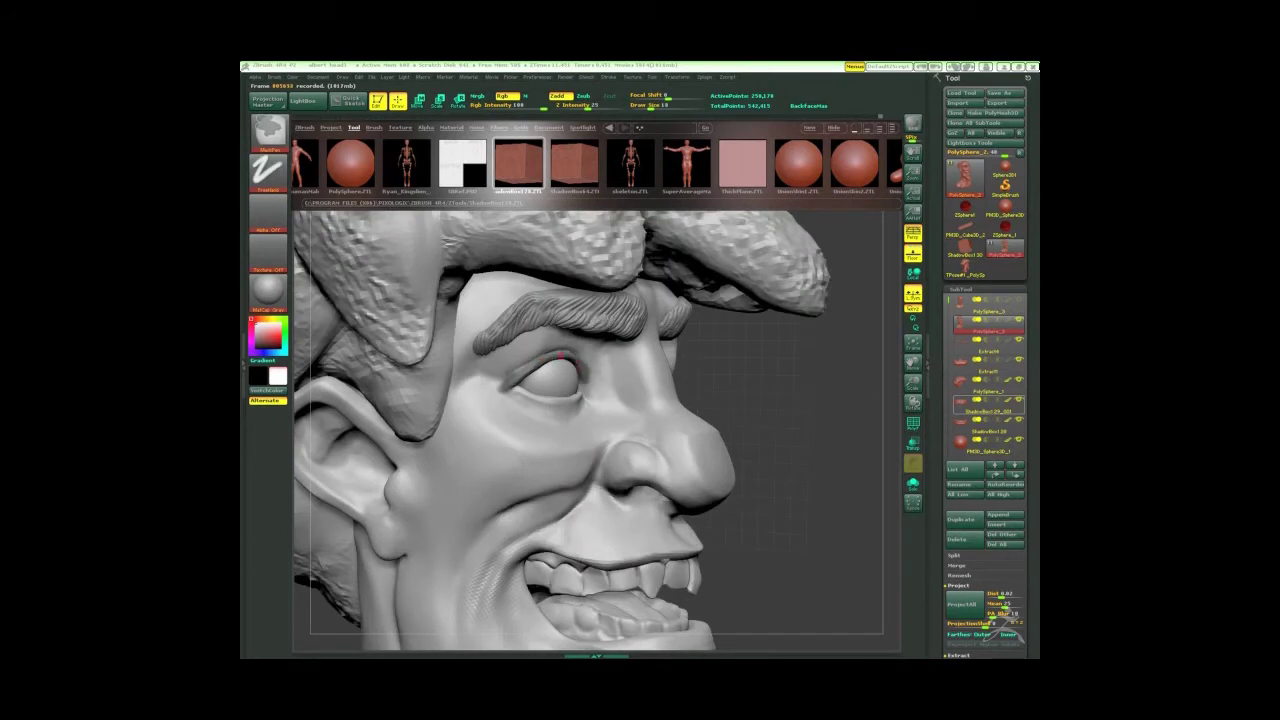
Smooth the eyelid and brow area with Shift, viewing the face from front and below
mouse_move(561, 354)
mouse_down()
mouse_move(519, 347)
mouse_move(771, 429)
mouse_move(482, 344)
mouse_move(514, 359)
mouse_move(447, 364)
mouse_move(470, 399)
mouse_move(569, 446)
mouse_move(800, 423)
mouse_move(568, 354)
mouse_up()
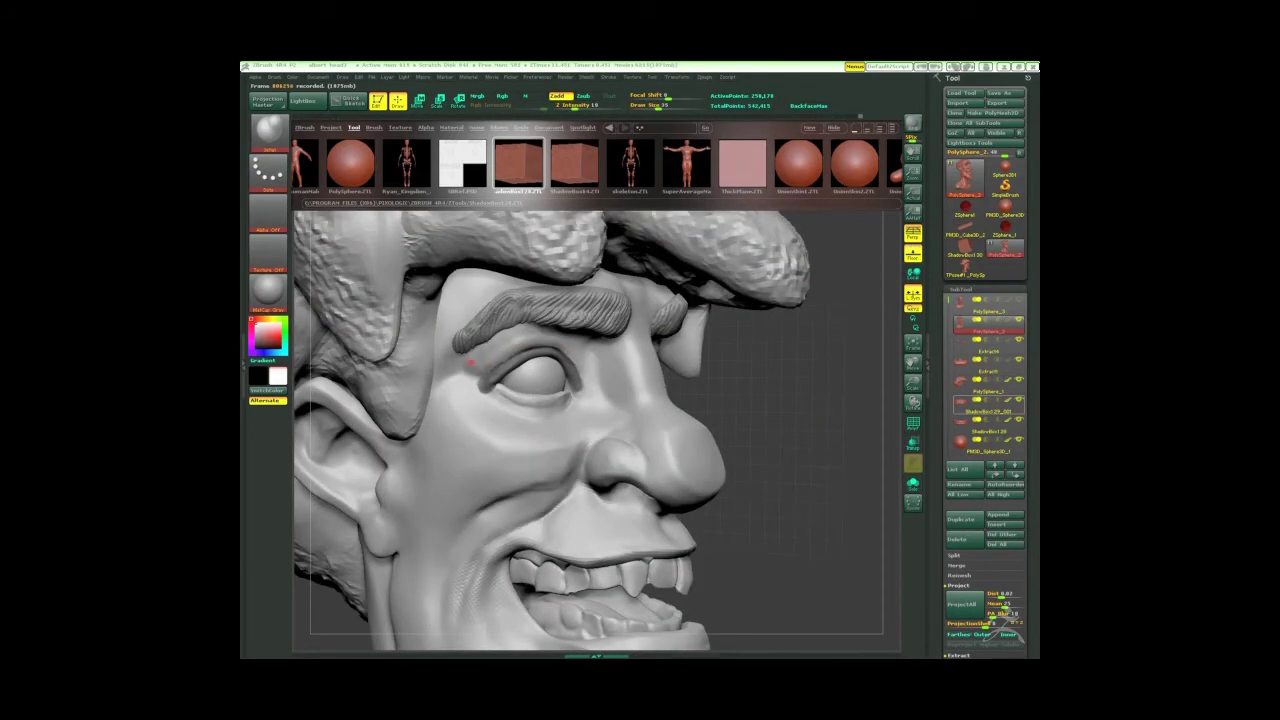
key(shift)
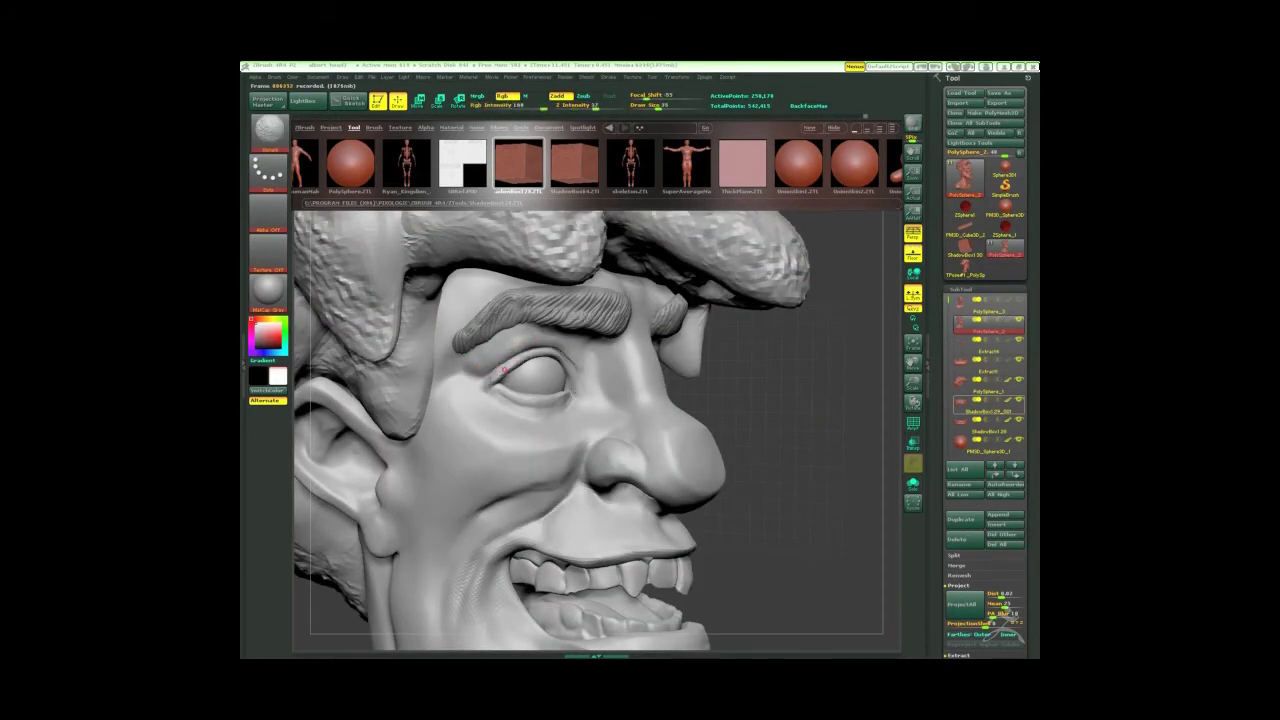
mouse_move(504, 370)
mouse_down()
mouse_move(533, 356)
mouse_move(546, 416)
mouse_move(766, 461)
mouse_move(519, 344)
mouse_up()
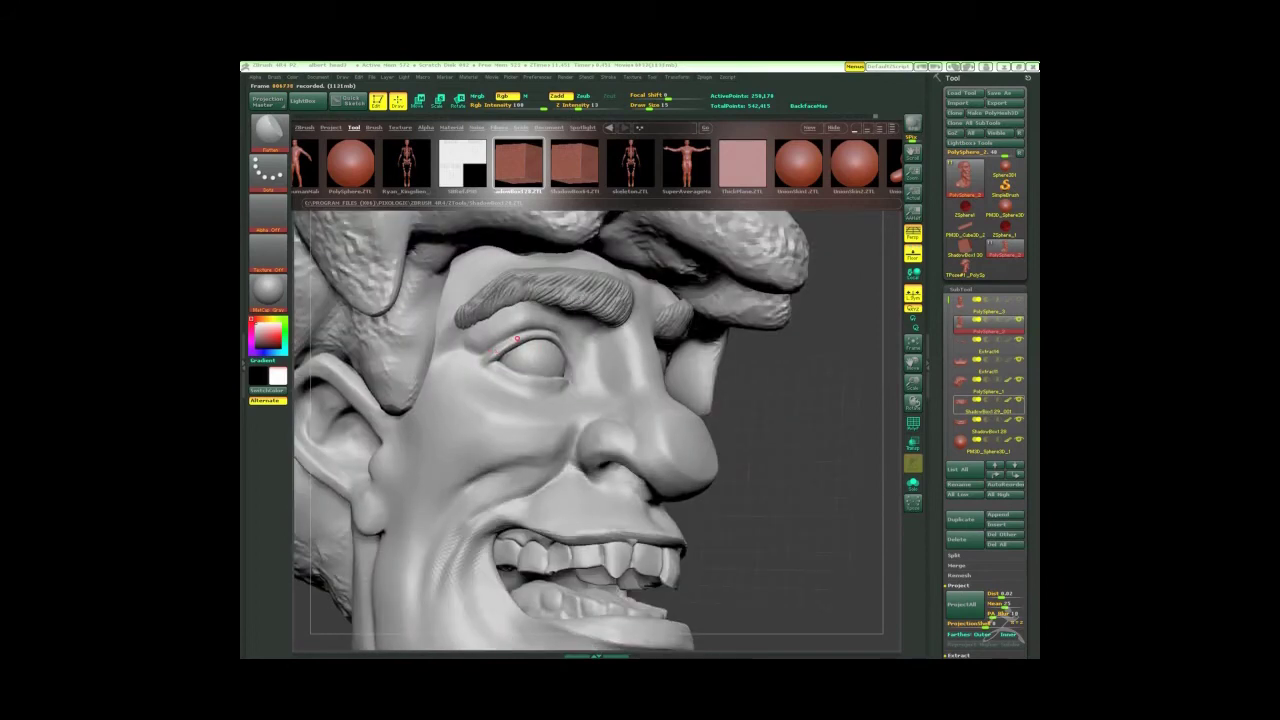
drag(517, 340, 523, 349)
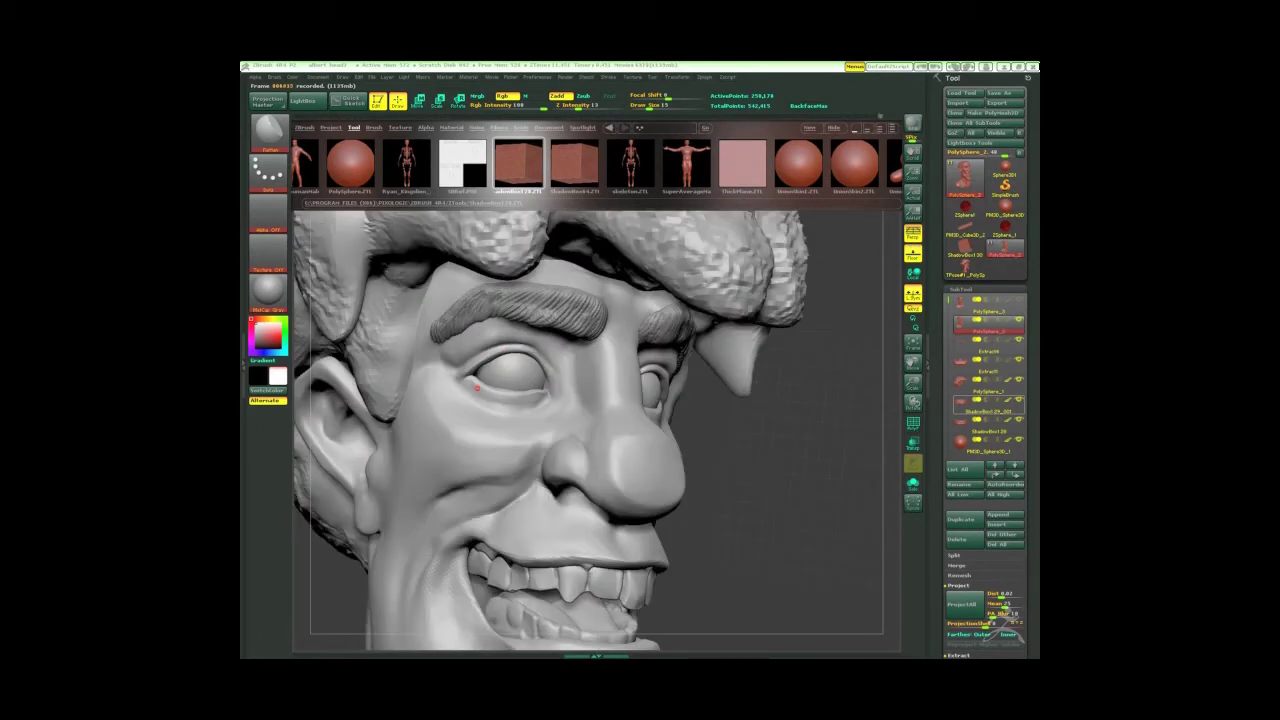
mouse_move(493, 397)
mouse_down()
mouse_move(479, 427)
mouse_move(518, 411)
mouse_move(749, 466)
mouse_move(574, 345)
mouse_move(553, 400)
mouse_move(603, 414)
mouse_move(550, 484)
mouse_move(628, 482)
mouse_up()
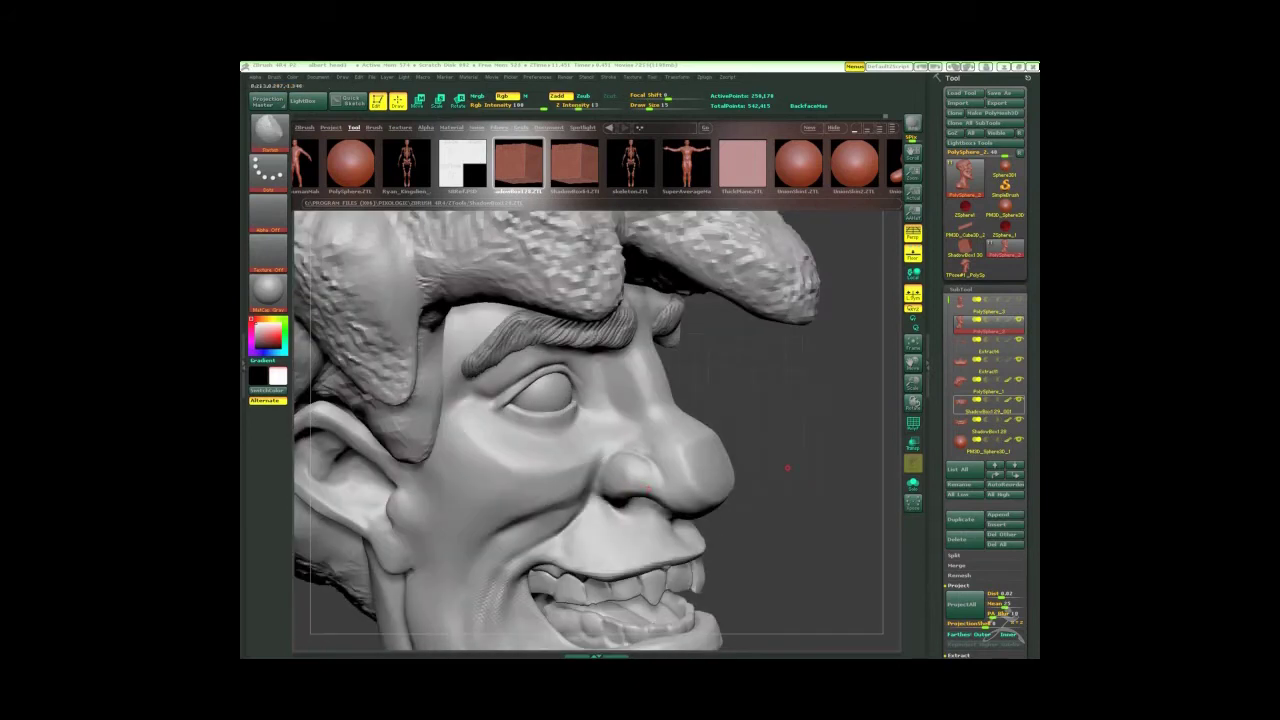
mouse_move(787, 467)
mouse_down()
mouse_move(527, 544)
mouse_move(609, 457)
mouse_move(645, 455)
mouse_move(745, 492)
mouse_move(605, 532)
mouse_move(786, 486)
mouse_move(757, 466)
mouse_move(737, 514)
mouse_move(571, 481)
mouse_move(763, 523)
mouse_move(720, 515)
mouse_move(785, 514)
mouse_move(786, 434)
mouse_move(541, 419)
mouse_move(492, 360)
mouse_move(777, 434)
mouse_move(537, 526)
mouse_move(777, 443)
mouse_move(706, 477)
mouse_move(723, 523)
mouse_move(520, 527)
mouse_up()
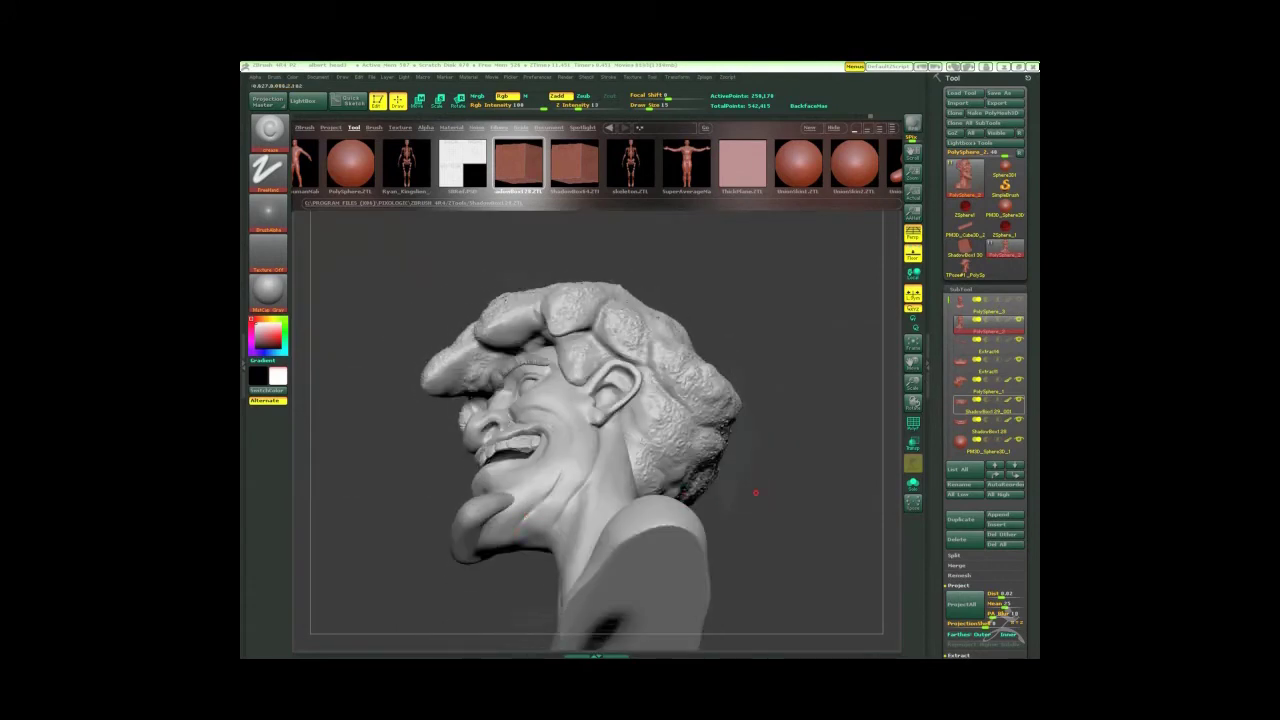
Orbit around the ear, choose the Dots stroke and make the head the active subtool
mouse_move(755, 492)
mouse_down()
mouse_move(714, 466)
mouse_move(598, 533)
mouse_move(757, 463)
mouse_move(757, 477)
mouse_move(757, 457)
mouse_move(720, 523)
mouse_move(740, 491)
mouse_move(663, 550)
mouse_move(766, 491)
mouse_move(700, 450)
mouse_move(440, 365)
mouse_move(463, 447)
mouse_up()
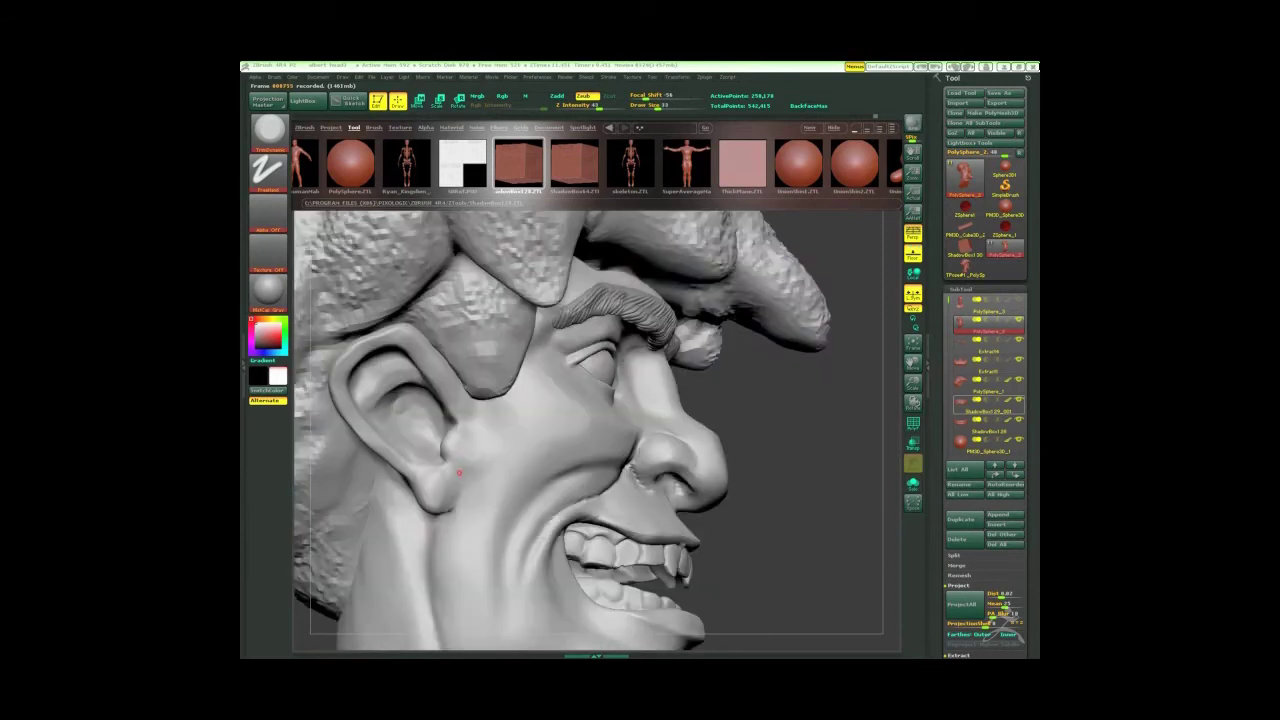
mouse_move(433, 491)
mouse_down()
mouse_move(780, 354)
mouse_move(711, 381)
mouse_move(404, 294)
mouse_up()
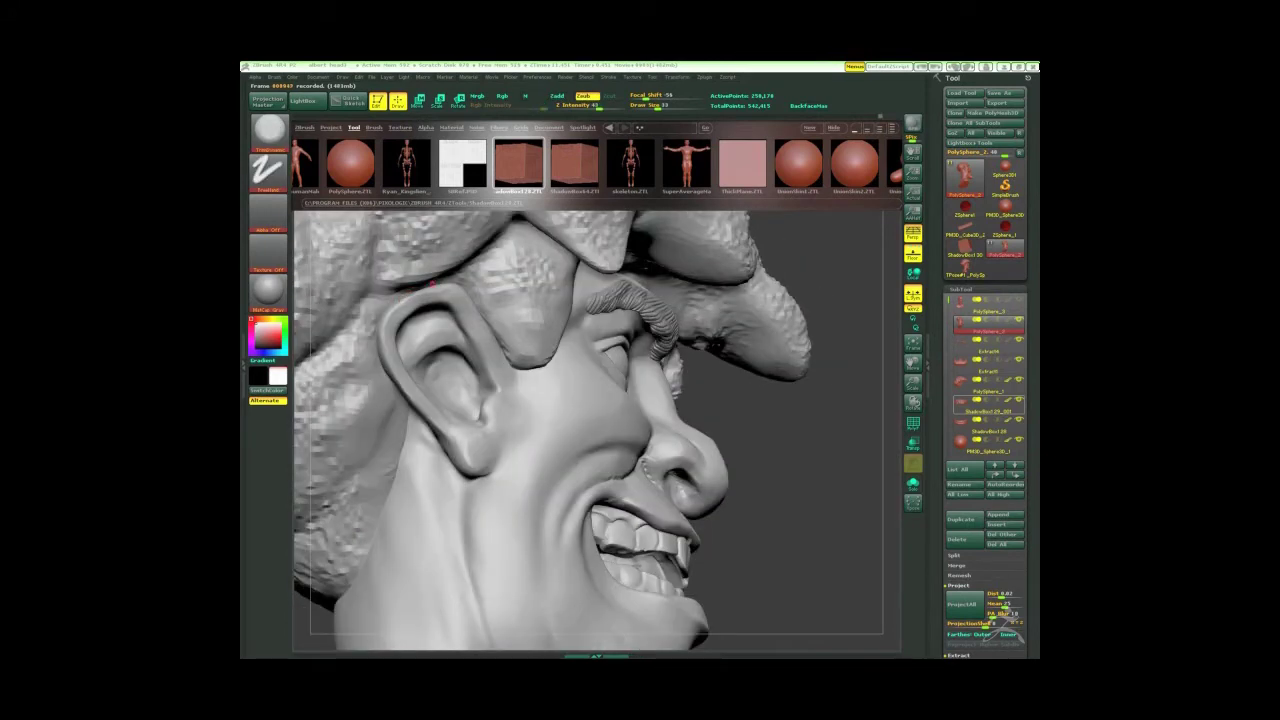
mouse_move(764, 446)
mouse_down()
mouse_move(720, 400)
mouse_move(795, 444)
mouse_move(475, 331)
mouse_up()
key(b)
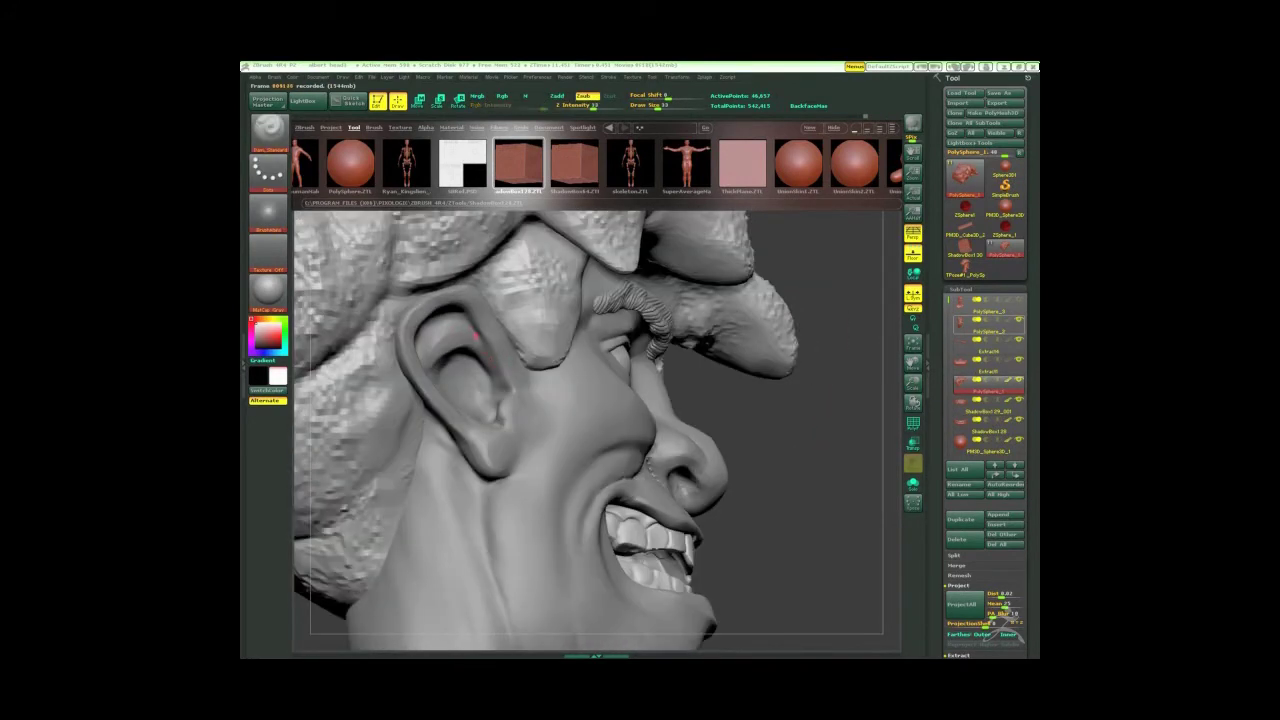
alt+click(475, 331)
Check the head from profile, jaw, mouth and three-quarter views, briefly opening the brush list
mouse_move(760, 440)
mouse_down()
mouse_move(786, 457)
mouse_move(480, 347)
mouse_move(777, 446)
mouse_move(321, 341)
mouse_up()
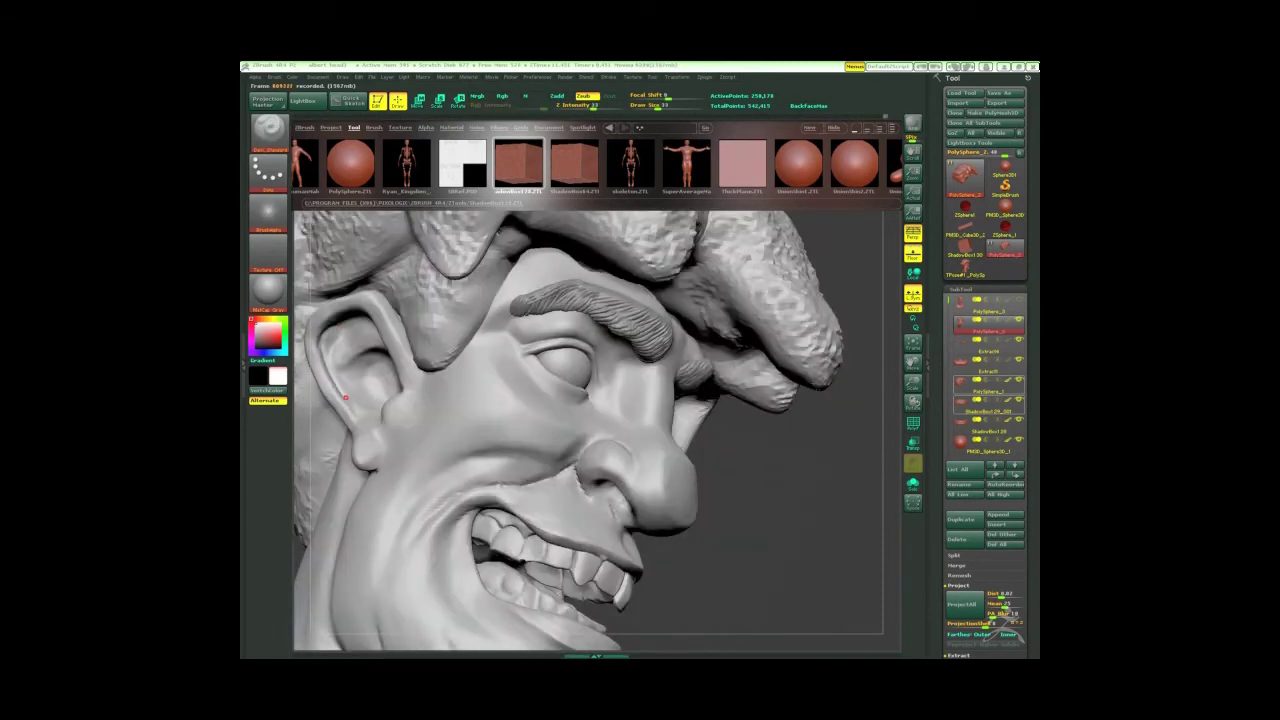
mouse_move(345, 397)
mouse_down()
mouse_move(356, 302)
mouse_move(809, 486)
mouse_move(794, 466)
mouse_move(553, 389)
mouse_up()
mouse_move(580, 437)
mouse_down()
mouse_move(553, 430)
mouse_move(786, 457)
mouse_move(423, 351)
mouse_move(501, 404)
mouse_move(543, 497)
mouse_move(458, 489)
mouse_up()
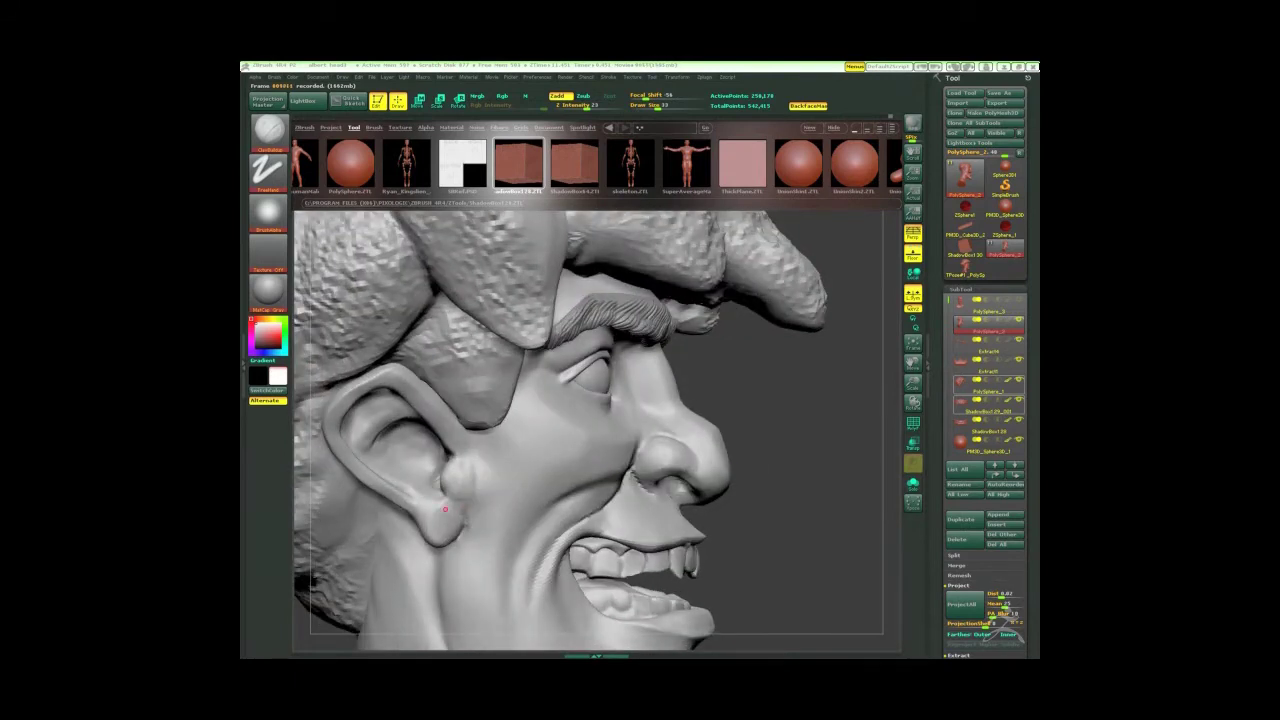
mouse_move(775, 452)
mouse_down()
mouse_move(771, 416)
mouse_move(431, 481)
mouse_up()
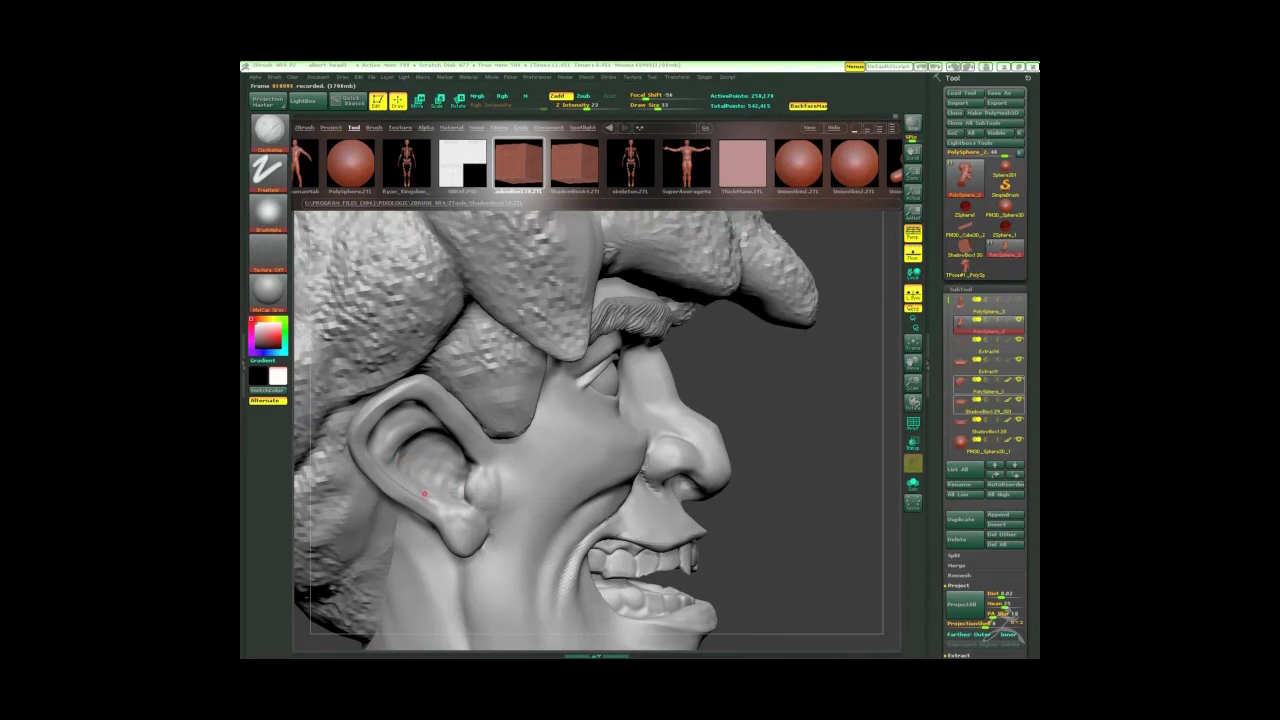
mouse_move(424, 494)
mouse_down()
mouse_move(340, 480)
mouse_move(525, 466)
mouse_up()
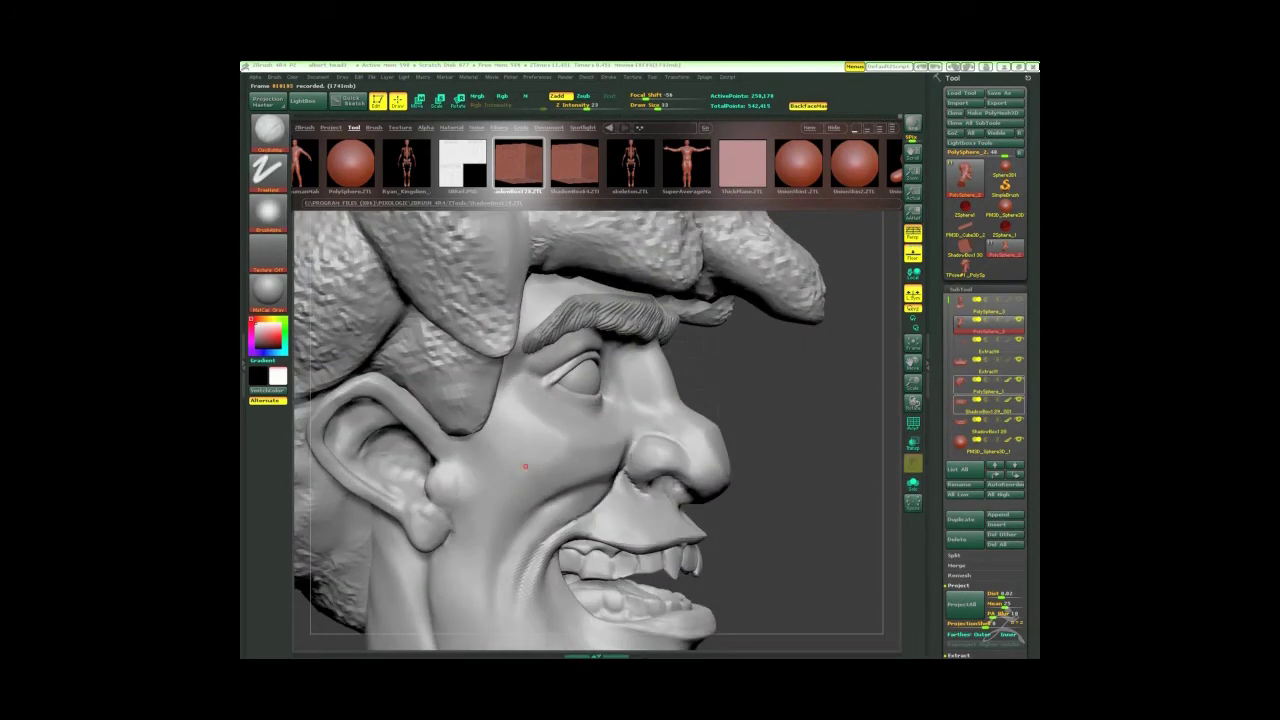
drag(785, 470, 831, 471)
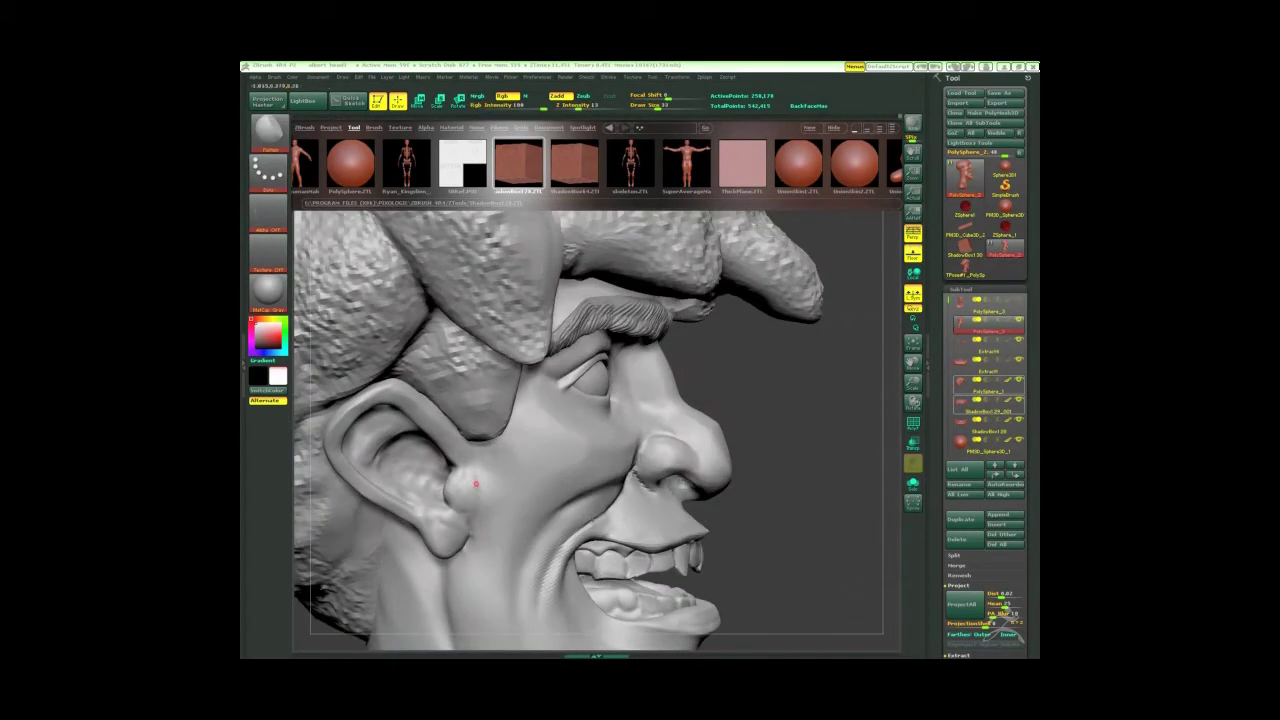
drag(795, 425, 812, 420)
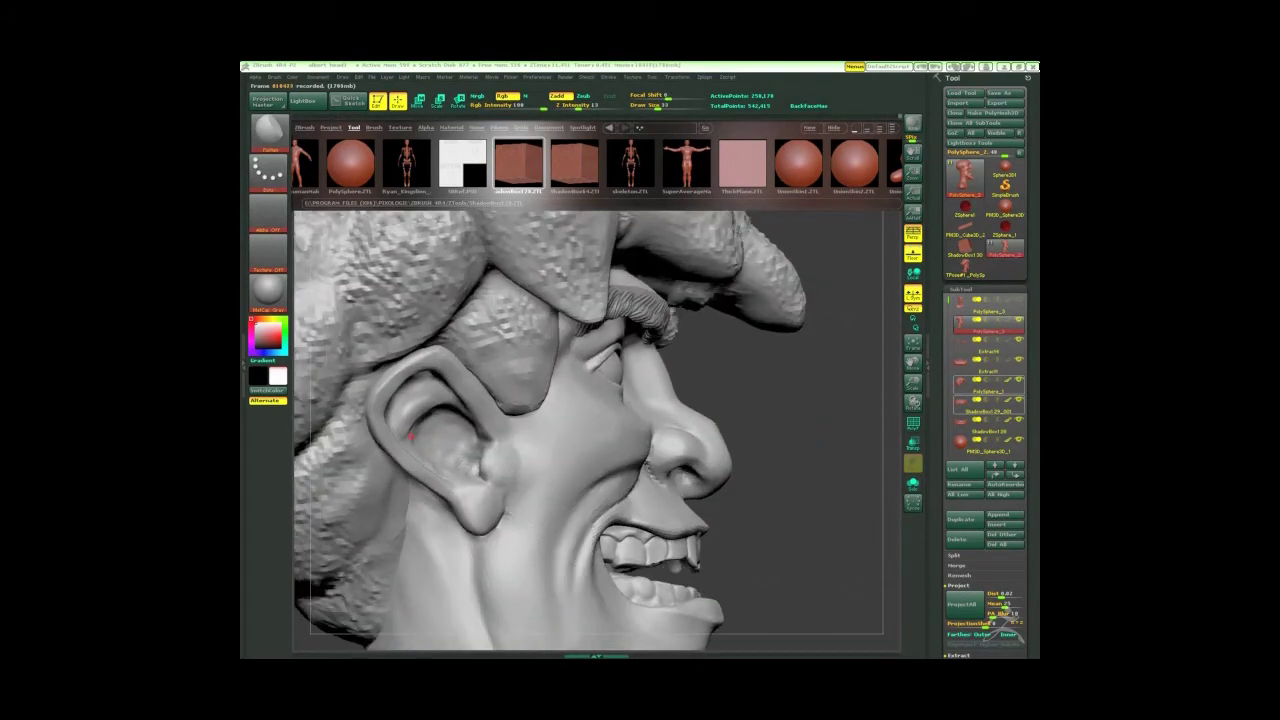
mouse_move(440, 437)
mouse_down()
mouse_move(352, 467)
mouse_move(470, 403)
mouse_move(583, 364)
mouse_move(480, 395)
mouse_move(580, 366)
mouse_move(700, 440)
mouse_move(786, 472)
mouse_move(560, 466)
mouse_move(760, 491)
mouse_move(522, 531)
mouse_move(777, 482)
mouse_move(734, 514)
mouse_move(743, 480)
mouse_move(729, 509)
mouse_up()
key(b)
click(683, 302)
mouse_move(700, 440)
mouse_down()
mouse_move(737, 434)
mouse_move(655, 460)
mouse_move(714, 424)
mouse_move(640, 423)
mouse_move(714, 443)
mouse_move(697, 434)
mouse_move(714, 479)
mouse_move(680, 450)
mouse_move(811, 449)
mouse_move(594, 402)
mouse_move(780, 523)
mouse_move(794, 551)
mouse_move(749, 551)
mouse_move(753, 539)
mouse_move(549, 568)
mouse_move(575, 550)
mouse_move(566, 538)
mouse_move(749, 449)
mouse_move(585, 474)
mouse_move(743, 474)
mouse_move(745, 514)
mouse_move(715, 420)
mouse_move(650, 560)
mouse_move(643, 540)
mouse_move(600, 520)
mouse_move(723, 471)
mouse_move(667, 460)
mouse_move(620, 480)
mouse_move(560, 470)
mouse_move(630, 490)
mouse_move(575, 507)
mouse_move(750, 434)
mouse_move(619, 452)
mouse_move(757, 423)
mouse_move(751, 463)
mouse_move(573, 420)
mouse_move(737, 443)
mouse_move(632, 413)
mouse_move(717, 534)
mouse_move(748, 551)
mouse_move(601, 503)
mouse_move(700, 530)
mouse_move(650, 520)
mouse_move(704, 547)
mouse_move(563, 577)
mouse_move(700, 540)
mouse_move(680, 545)
mouse_move(790, 560)
mouse_move(765, 556)
mouse_move(800, 534)
mouse_move(524, 498)
mouse_move(751, 471)
mouse_move(752, 457)
mouse_move(525, 418)
mouse_up()
Make PolySphere_2 the active subtool and switch to the Move brush with B-M-V
alt+click(549, 568)
key(b)
key(m)
key(v)
Paint tan skin over the lower cheek and jaw and from the ear down the neck
drag(628, 554, 714, 474)
mouse_move(590, 461)
mouse_down()
mouse_move(763, 461)
mouse_move(734, 466)
mouse_move(803, 517)
mouse_move(789, 526)
mouse_move(797, 536)
mouse_move(766, 537)
mouse_move(736, 391)
mouse_move(737, 403)
mouse_move(751, 397)
mouse_move(530, 369)
mouse_up()
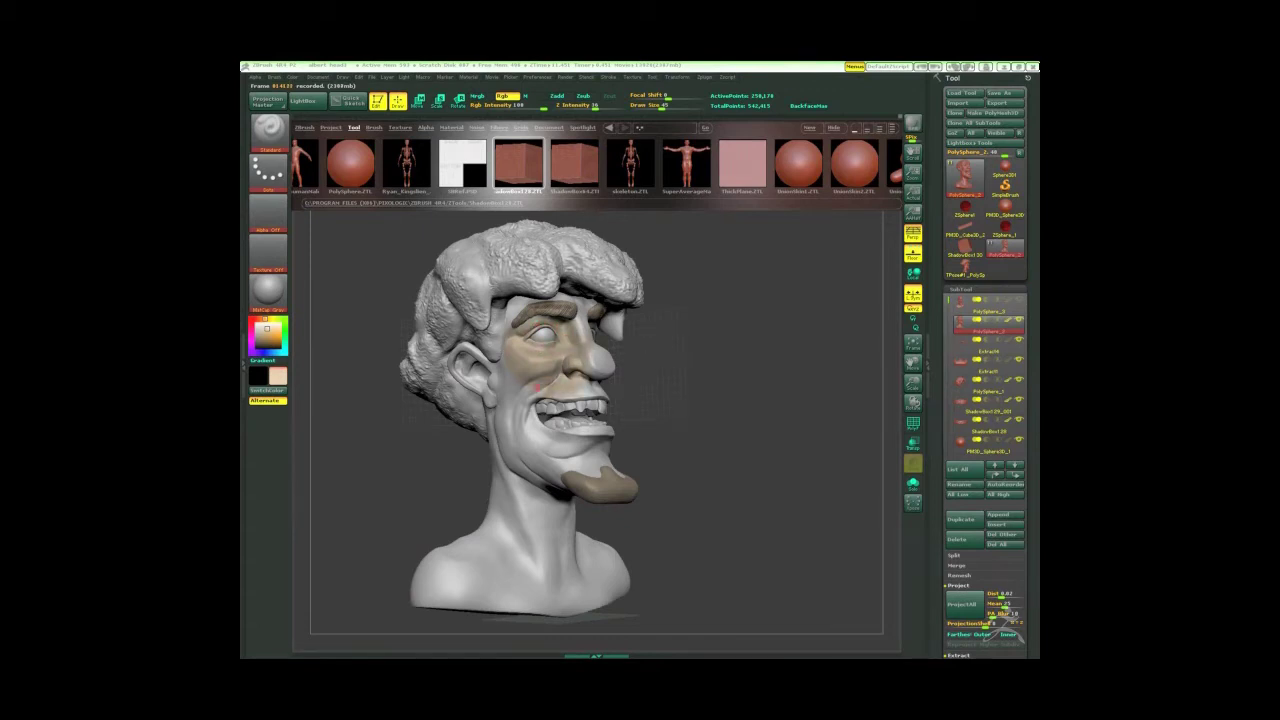
drag(502, 426, 567, 460)
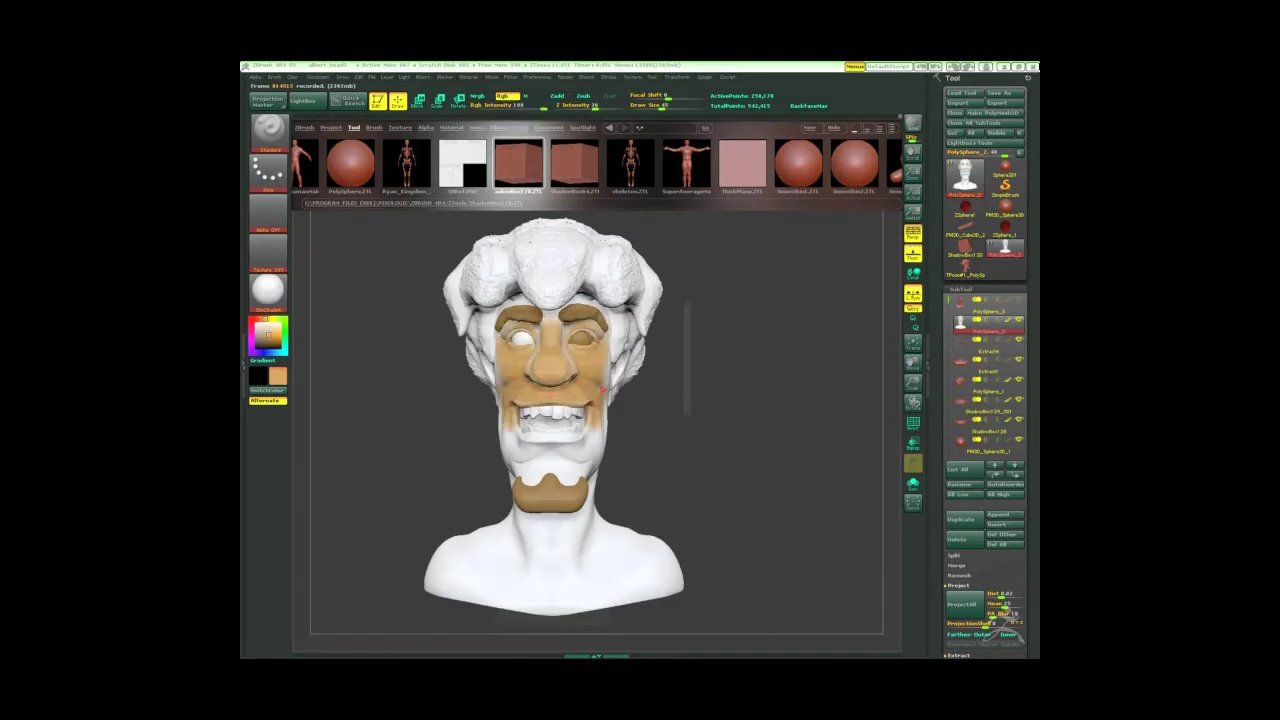
drag(565, 379, 500, 390)
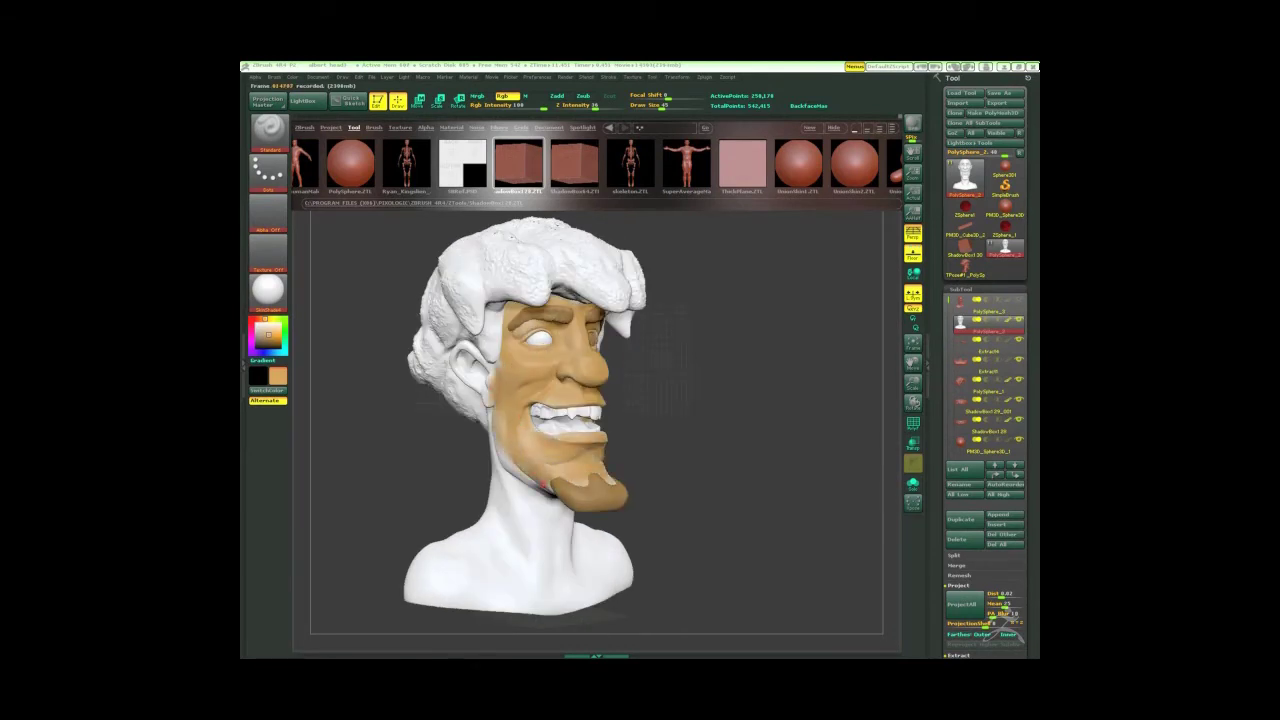
drag(505, 455, 500, 400)
mouse_move(472, 348)
mouse_down()
mouse_move(505, 515)
mouse_move(560, 545)
mouse_move(533, 447)
mouse_up()
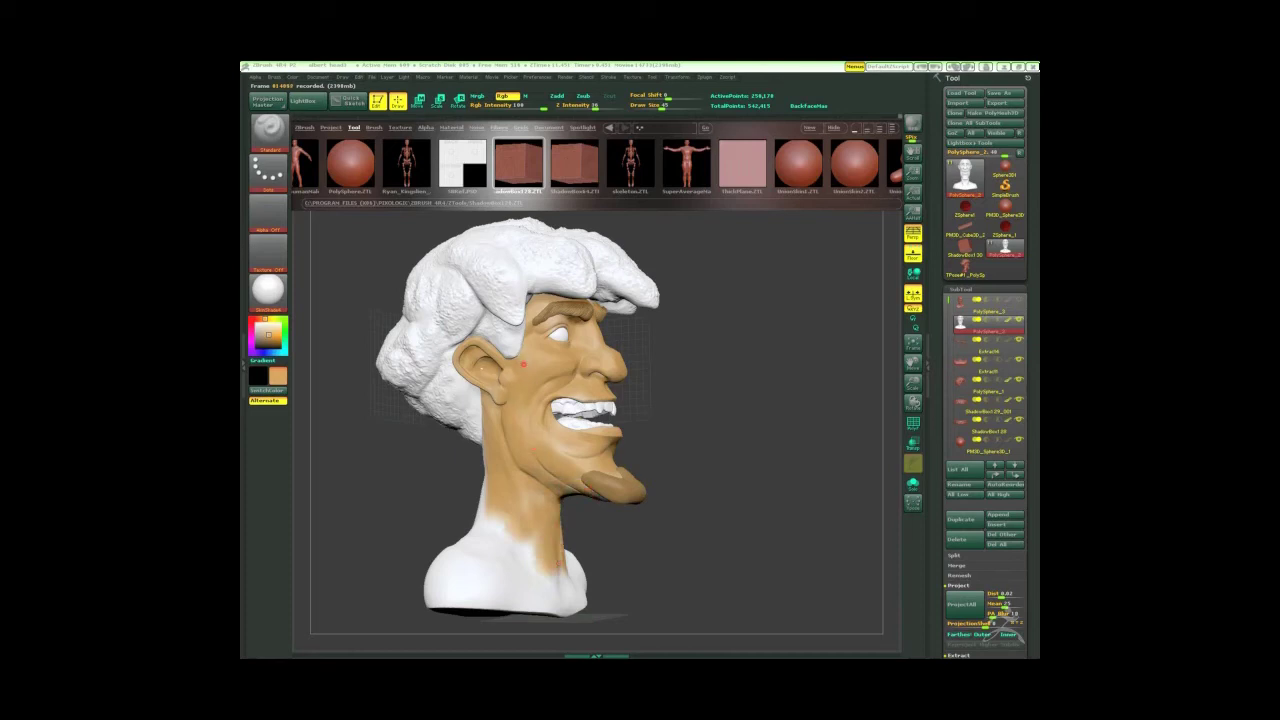
Extend the tan over the lower neck, chest, shoulders and underside of the neck
mouse_move(480, 485)
mouse_down()
mouse_move(500, 555)
mouse_move(560, 585)
mouse_move(545, 605)
mouse_move(500, 566)
mouse_move(470, 585)
mouse_move(525, 600)
mouse_up()
mouse_move(400, 560)
mouse_down()
mouse_move(649, 540)
mouse_move(675, 480)
mouse_move(620, 412)
mouse_up()
mouse_move(700, 470)
mouse_down()
mouse_move(660, 590)
mouse_move(720, 500)
mouse_move(705, 510)
mouse_up()
drag(780, 520, 579, 448)
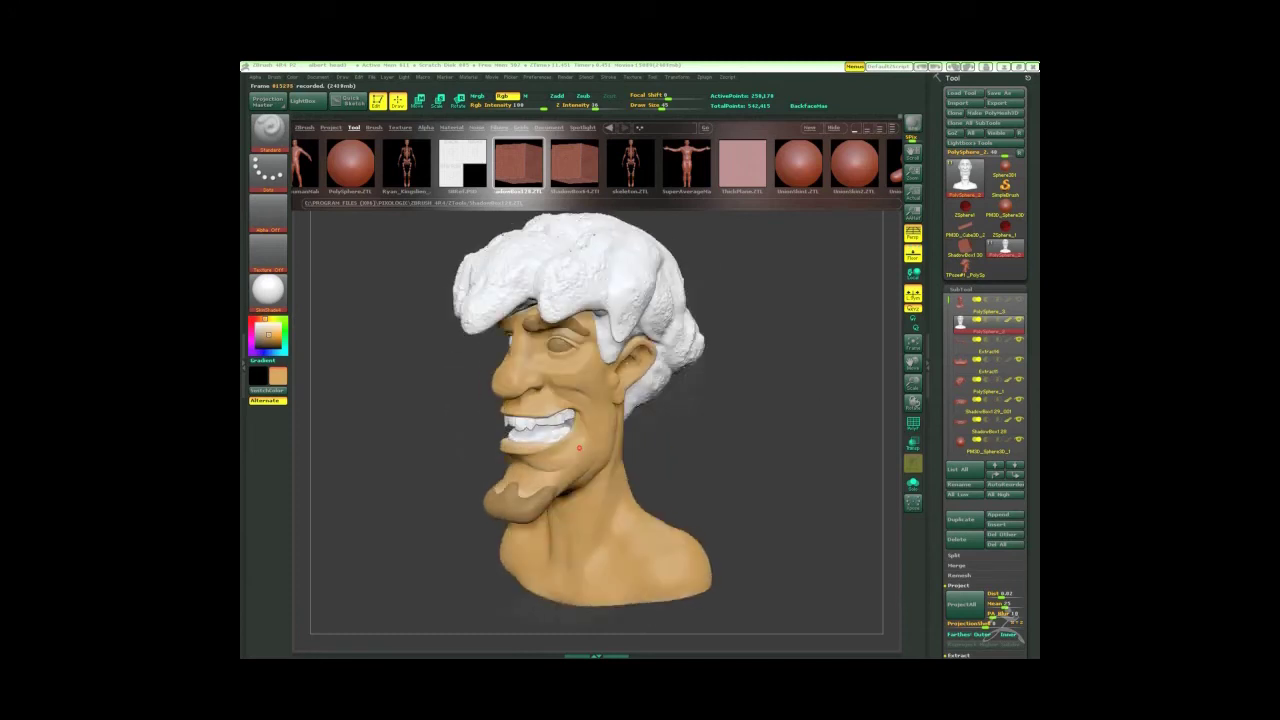
mouse_move(720, 466)
mouse_down()
mouse_move(520, 530)
mouse_move(530, 600)
mouse_move(470, 585)
mouse_up()
mouse_move(660, 560)
mouse_down()
mouse_move(684, 549)
mouse_move(522, 412)
mouse_up()
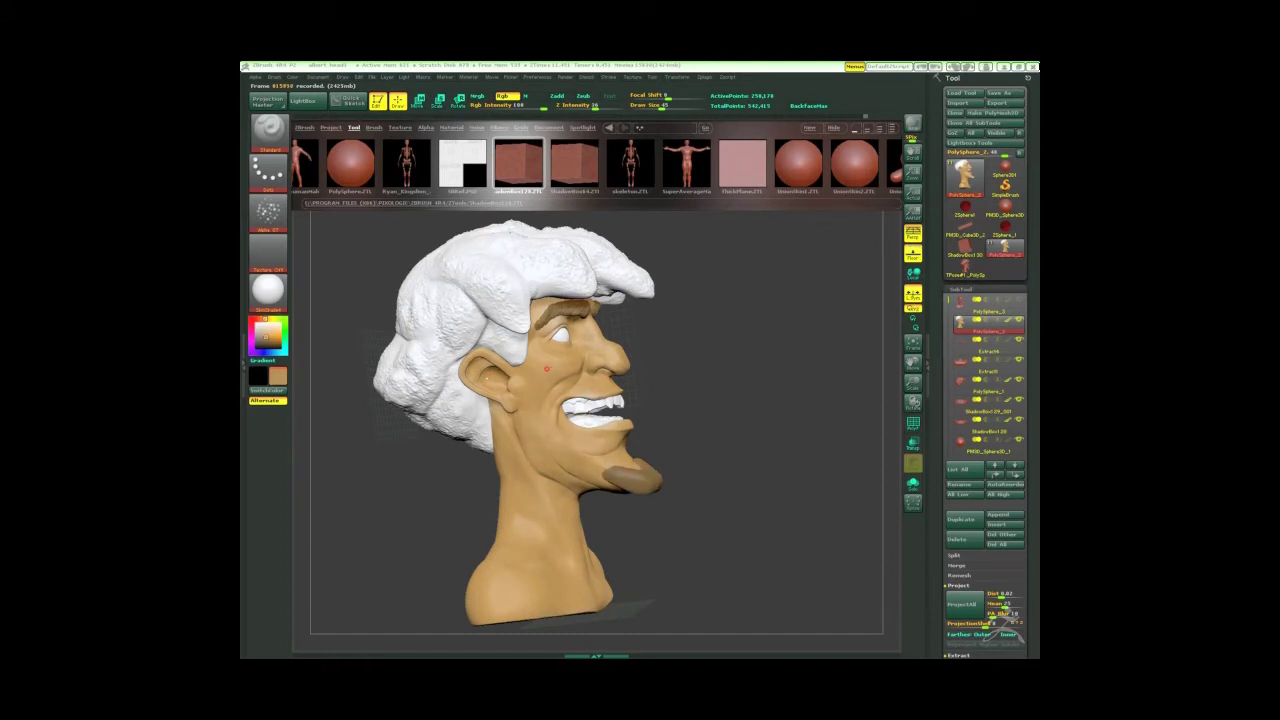
Touch up the tan around the eye and chin, then shrink the brush to about 26
drag(546, 369, 552, 563)
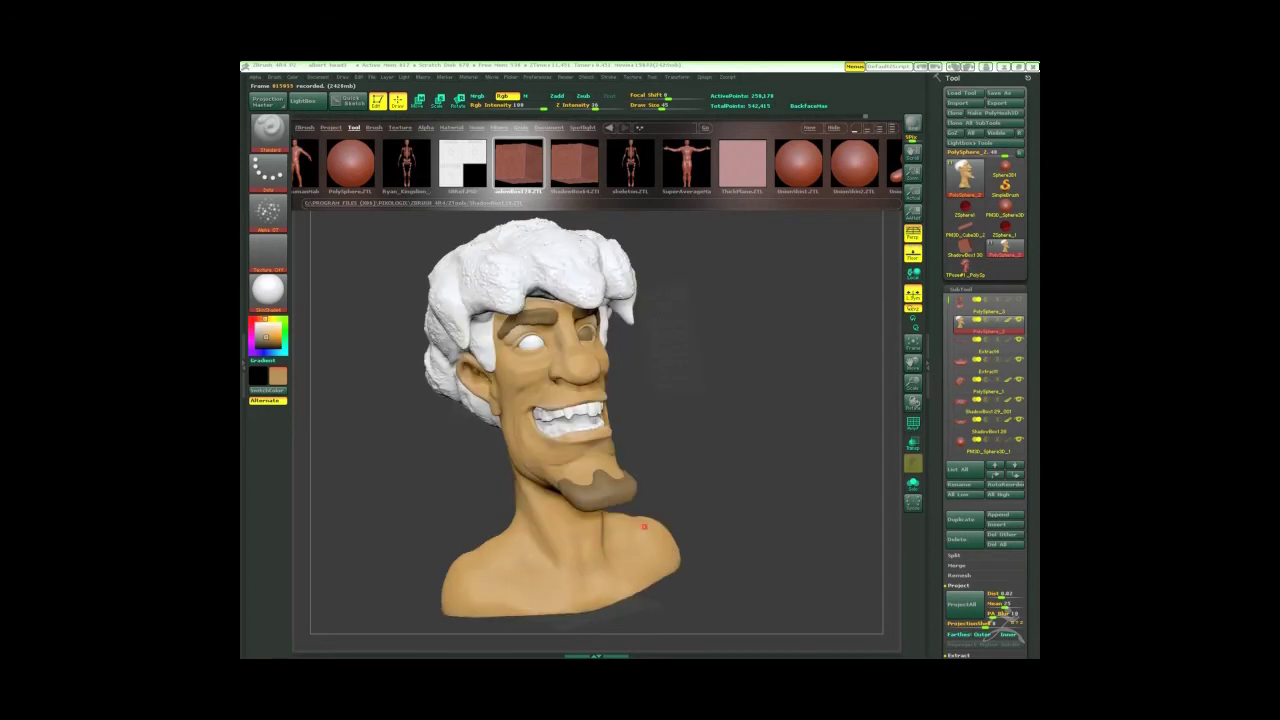
mouse_move(644, 527)
mouse_down()
mouse_move(654, 568)
mouse_move(613, 450)
mouse_up()
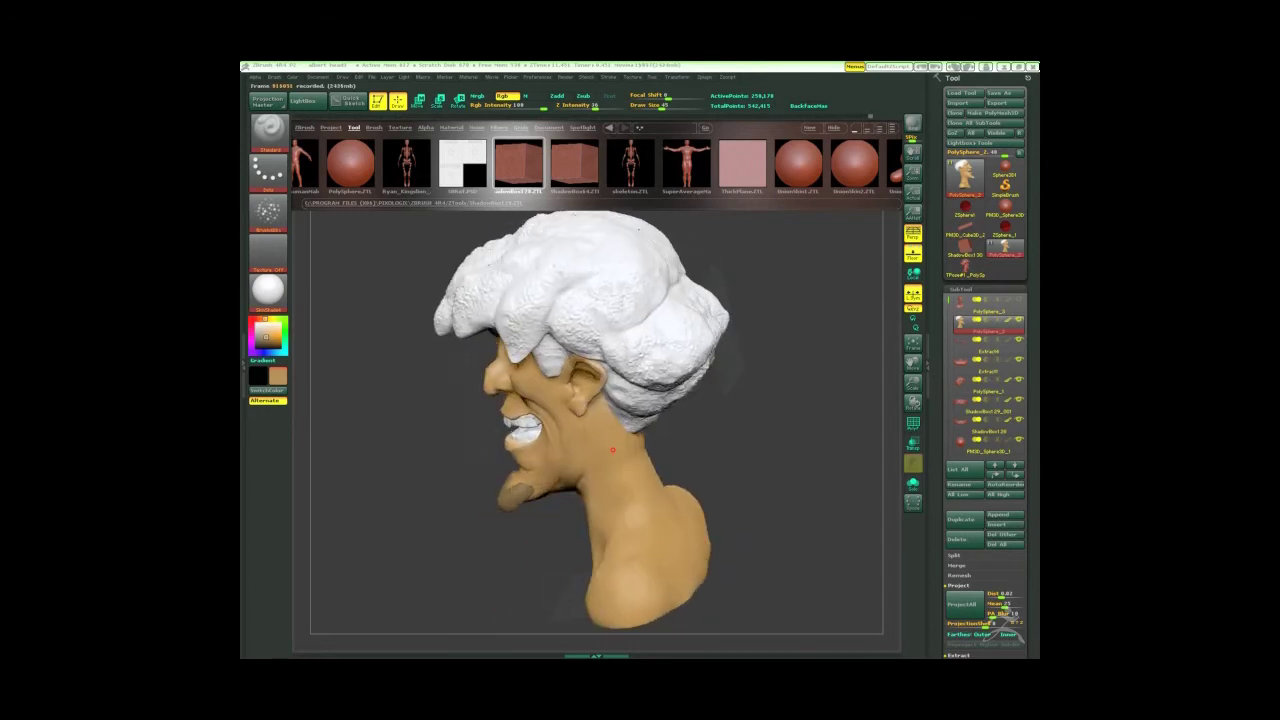
mouse_move(630, 622)
mouse_down()
mouse_move(635, 561)
mouse_move(606, 573)
mouse_up()
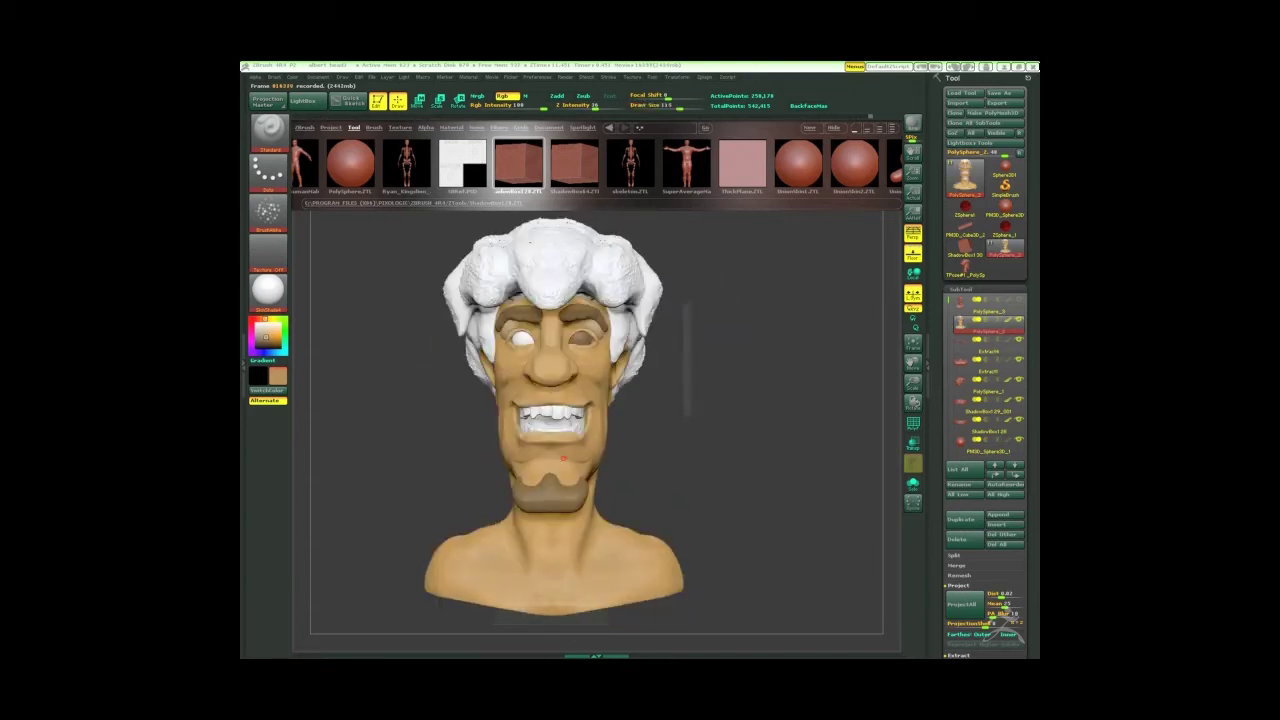
drag(600, 325, 577, 370)
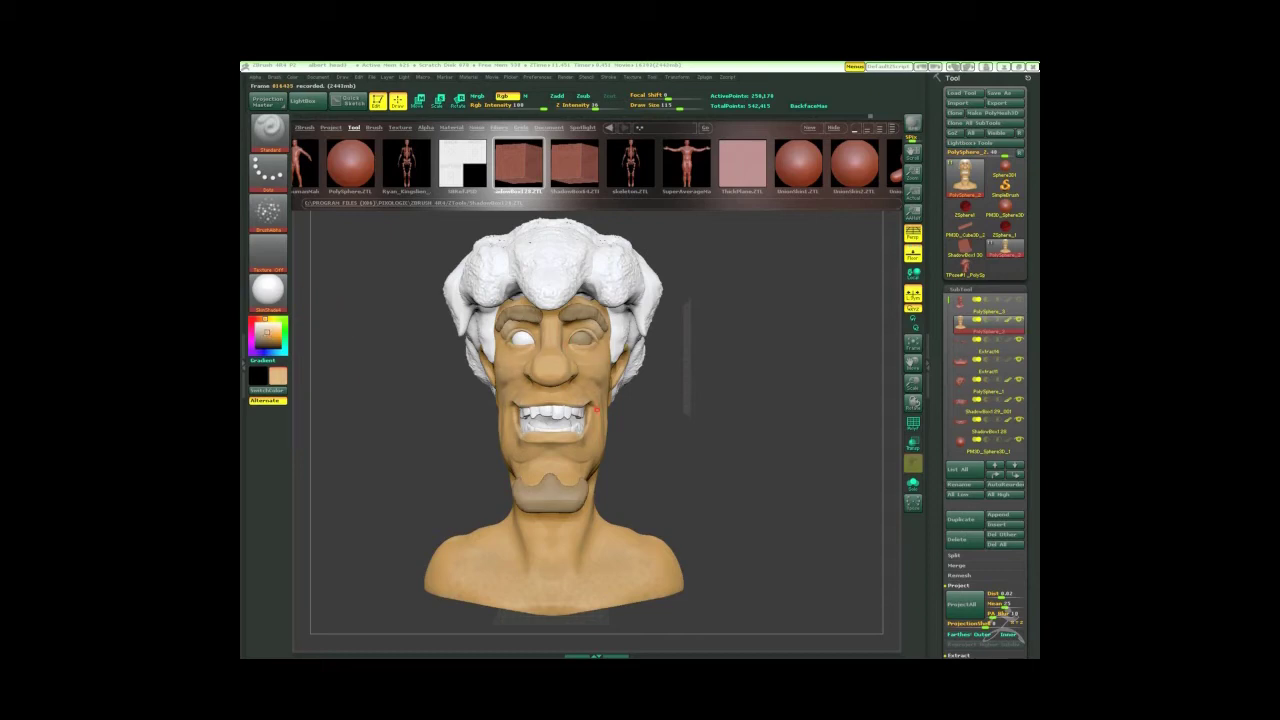
drag(577, 461, 598, 446)
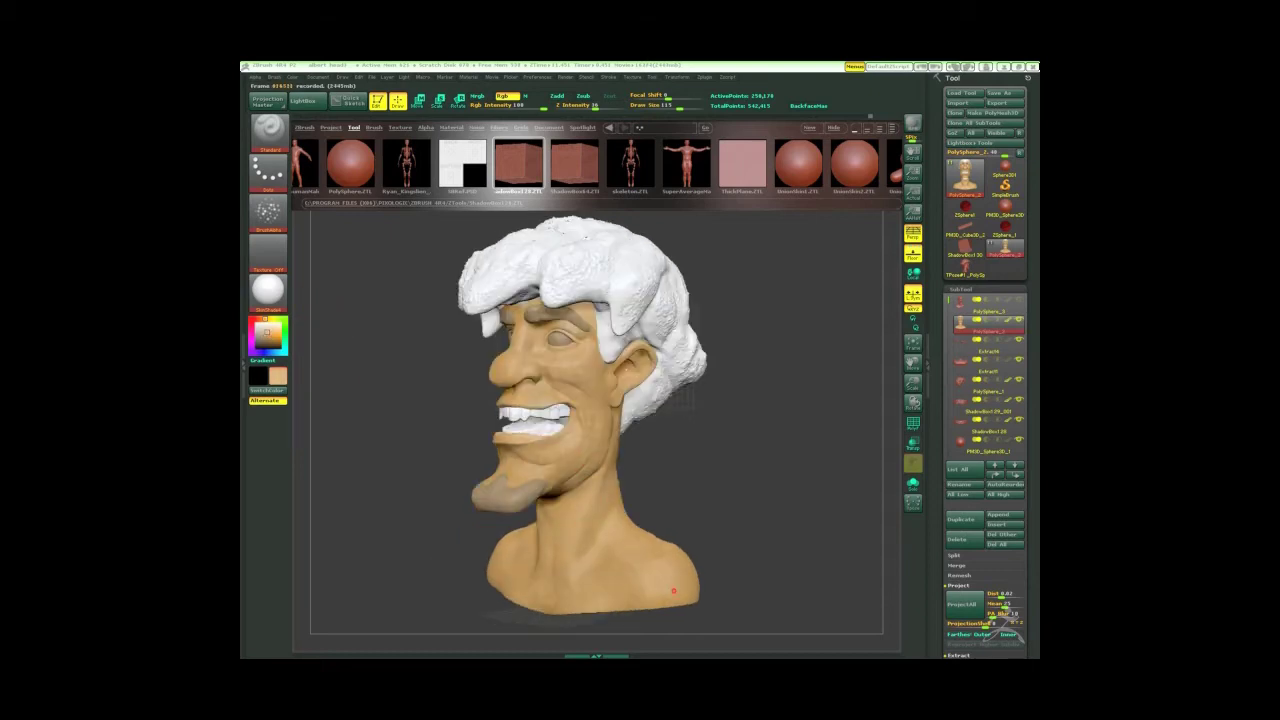
drag(625, 599, 333, 338)
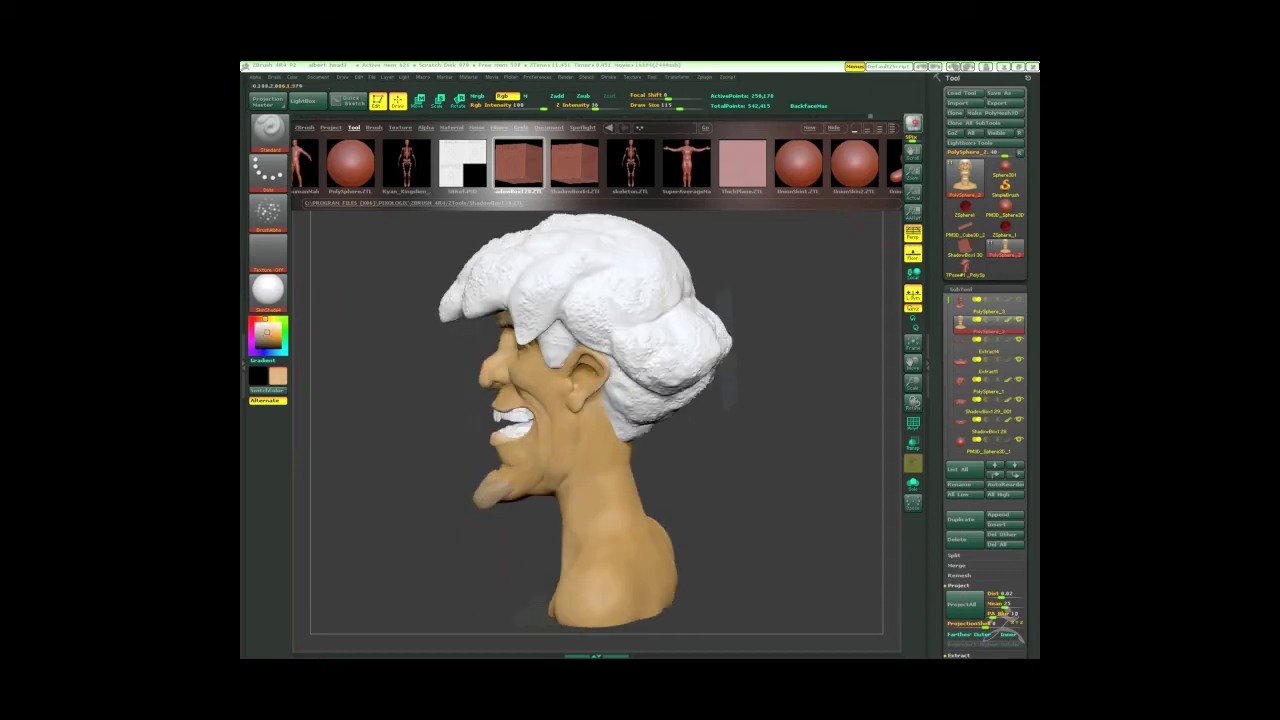
key(bracketleft)
key(bracketleft)
key(bracketleft)
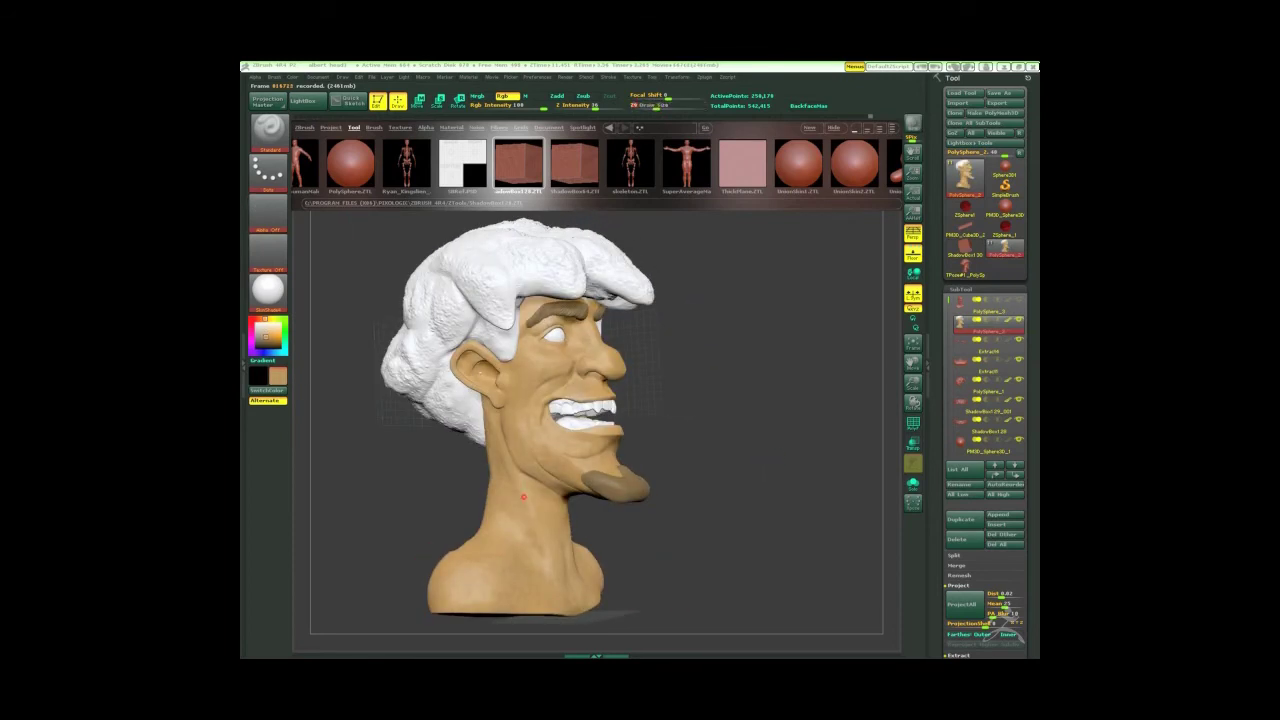
Paint the tongue and eyebrow a reddish tone
mouse_move(542, 566)
mouse_down()
mouse_move(522, 477)
mouse_move(583, 349)
mouse_move(606, 447)
mouse_move(536, 421)
mouse_up()
mouse_move(744, 403)
mouse_down()
mouse_move(517, 392)
mouse_move(534, 349)
mouse_move(671, 394)
mouse_up()
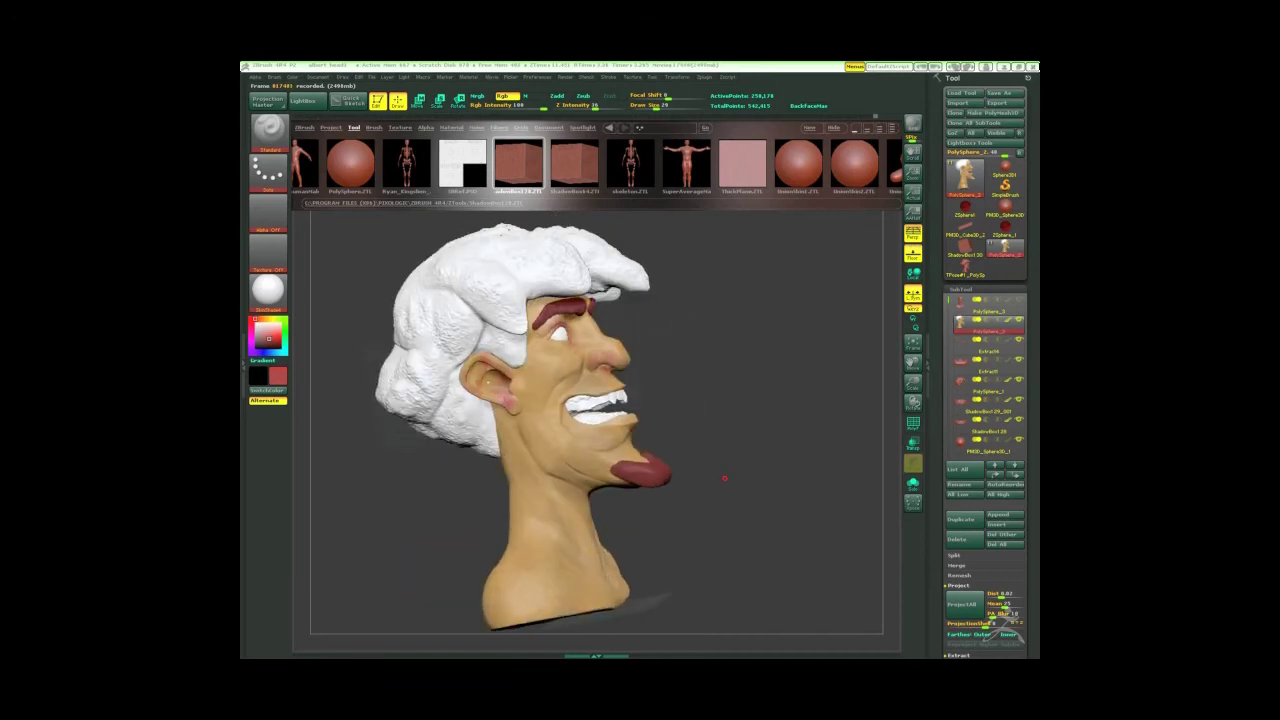
mouse_move(717, 480)
mouse_down()
mouse_move(550, 365)
mouse_move(577, 352)
mouse_move(498, 395)
mouse_up()
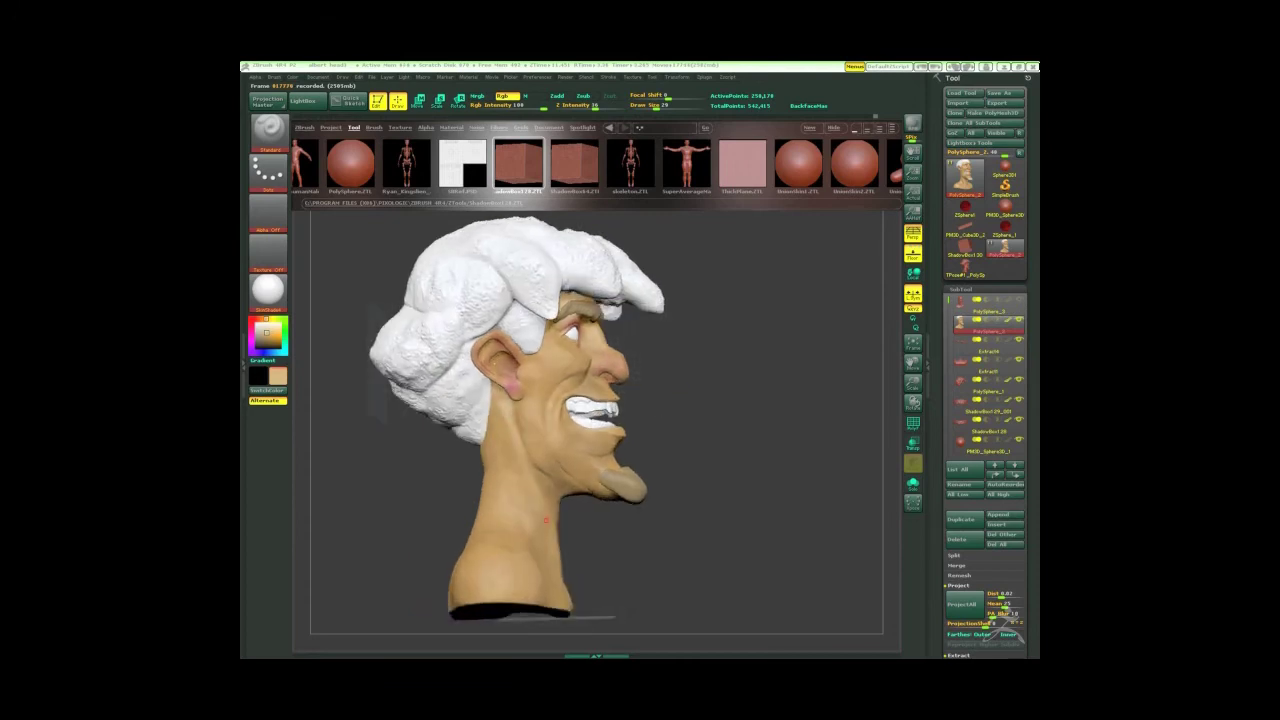
Orbit the bust to check its front, back and right-facing profile
mouse_move(546, 519)
mouse_down()
mouse_move(551, 461)
mouse_move(657, 430)
mouse_up()
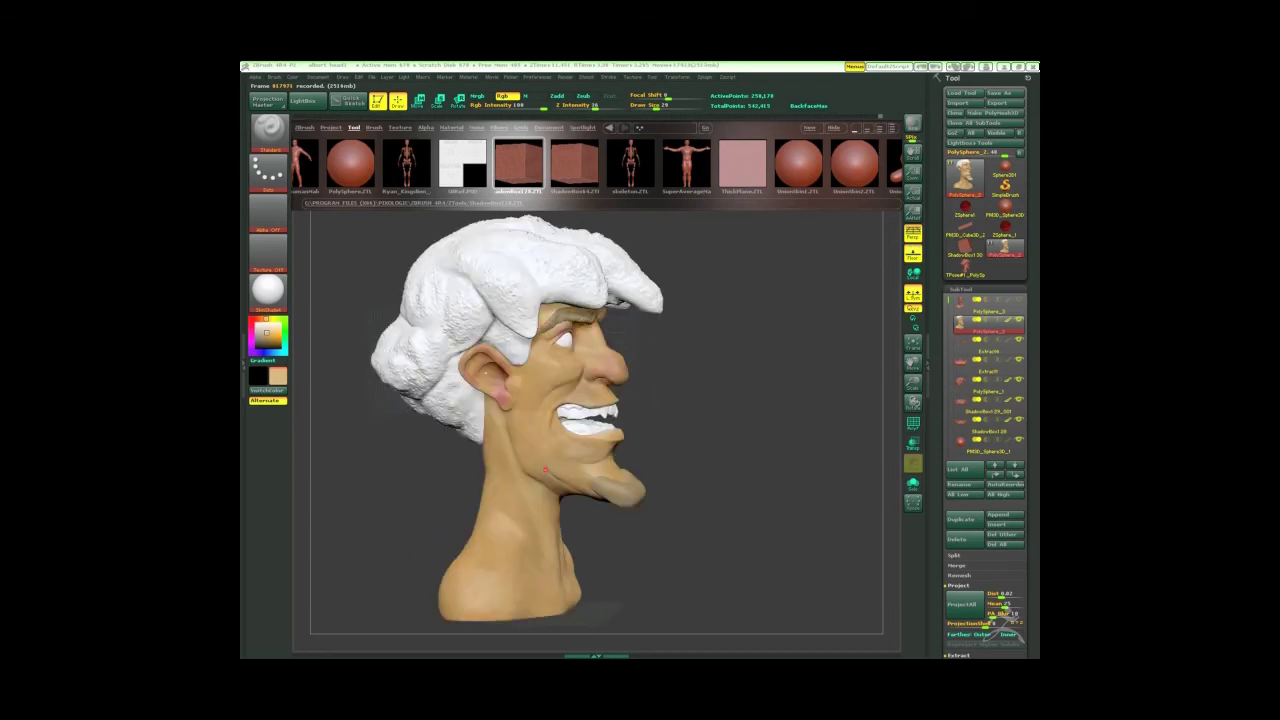
drag(486, 378, 476, 596)
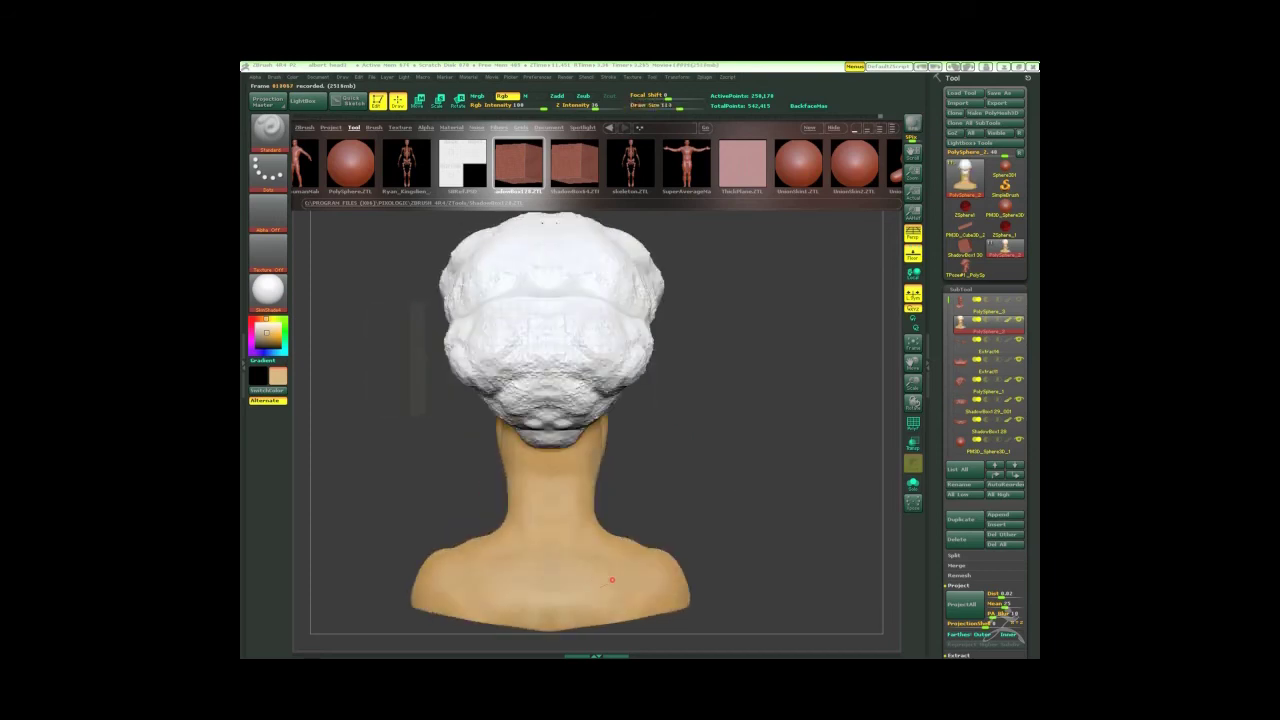
drag(576, 486, 574, 576)
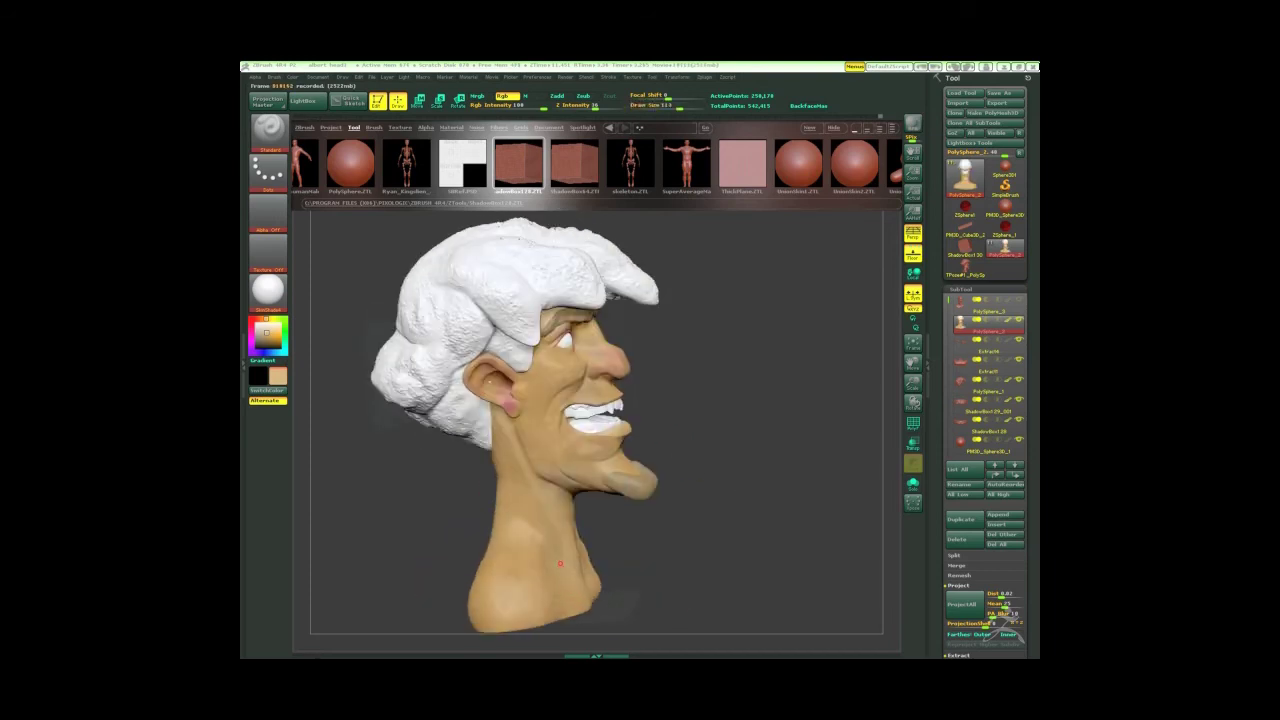
drag(530, 437, 513, 364)
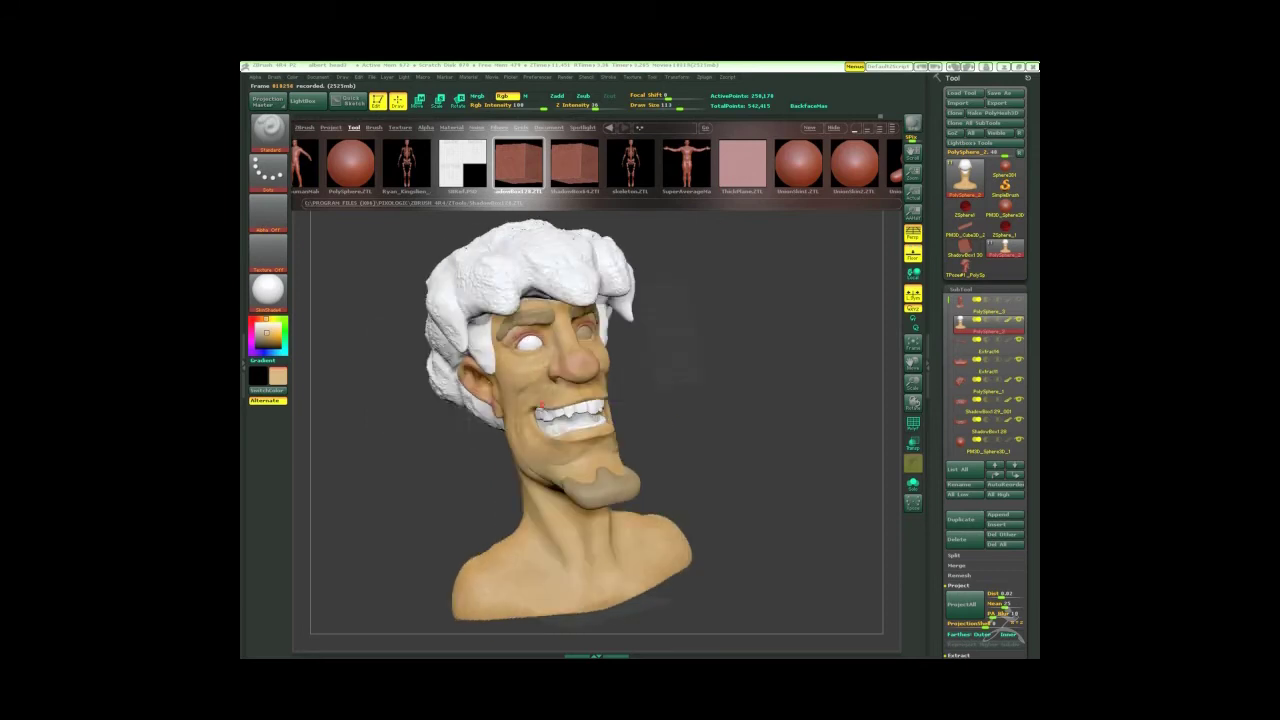
mouse_move(587, 393)
mouse_down()
mouse_move(714, 430)
mouse_move(748, 423)
mouse_move(680, 436)
mouse_move(691, 391)
mouse_move(579, 446)
mouse_move(562, 399)
mouse_move(585, 415)
mouse_move(563, 446)
mouse_move(694, 400)
mouse_move(541, 423)
mouse_move(590, 380)
mouse_move(580, 384)
mouse_move(737, 366)
mouse_move(549, 430)
mouse_move(703, 400)
mouse_move(705, 420)
mouse_move(598, 540)
mouse_up()
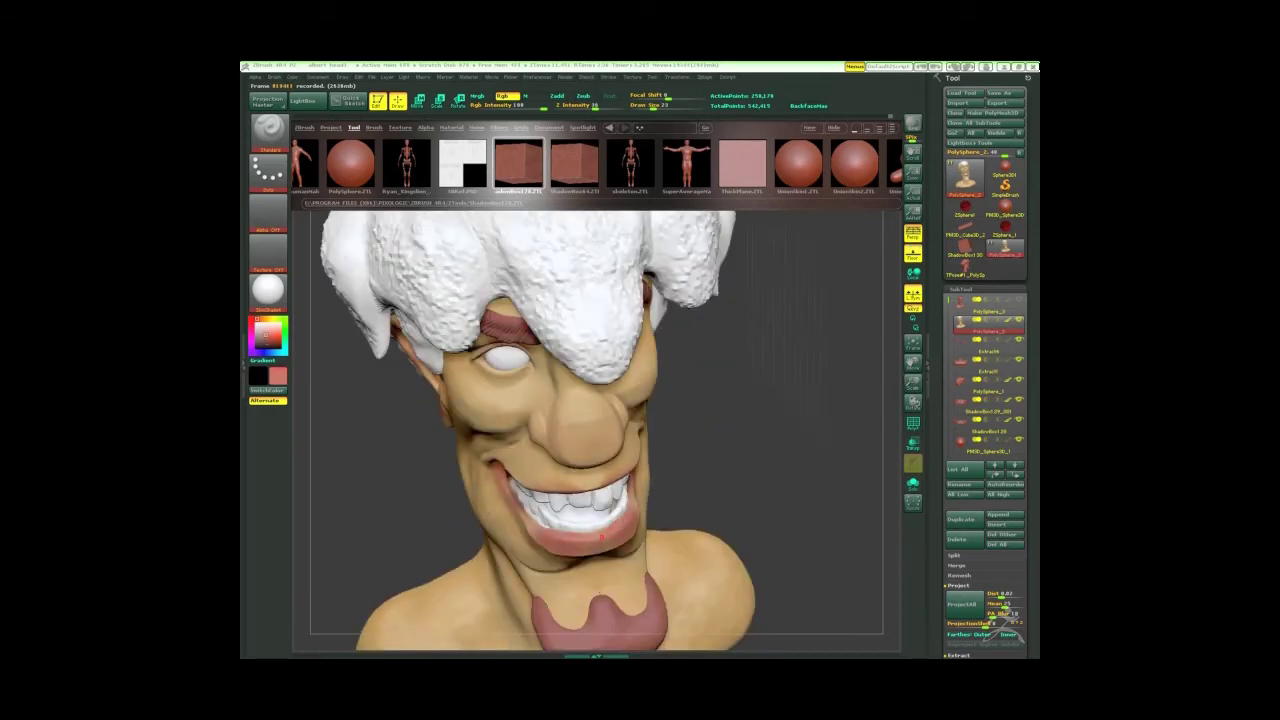
mouse_move(708, 443)
mouse_down()
mouse_move(751, 429)
mouse_move(525, 471)
mouse_up()
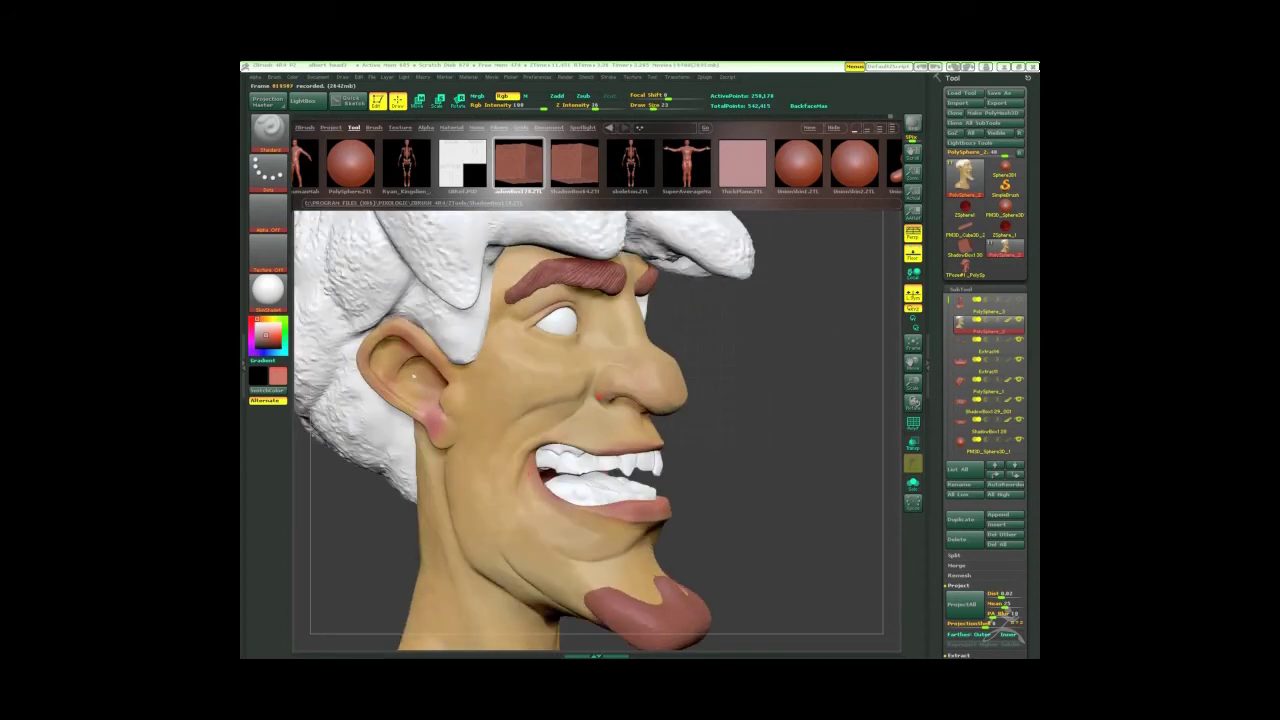
mouse_move(611, 399)
mouse_down()
mouse_move(737, 363)
mouse_move(617, 372)
mouse_up()
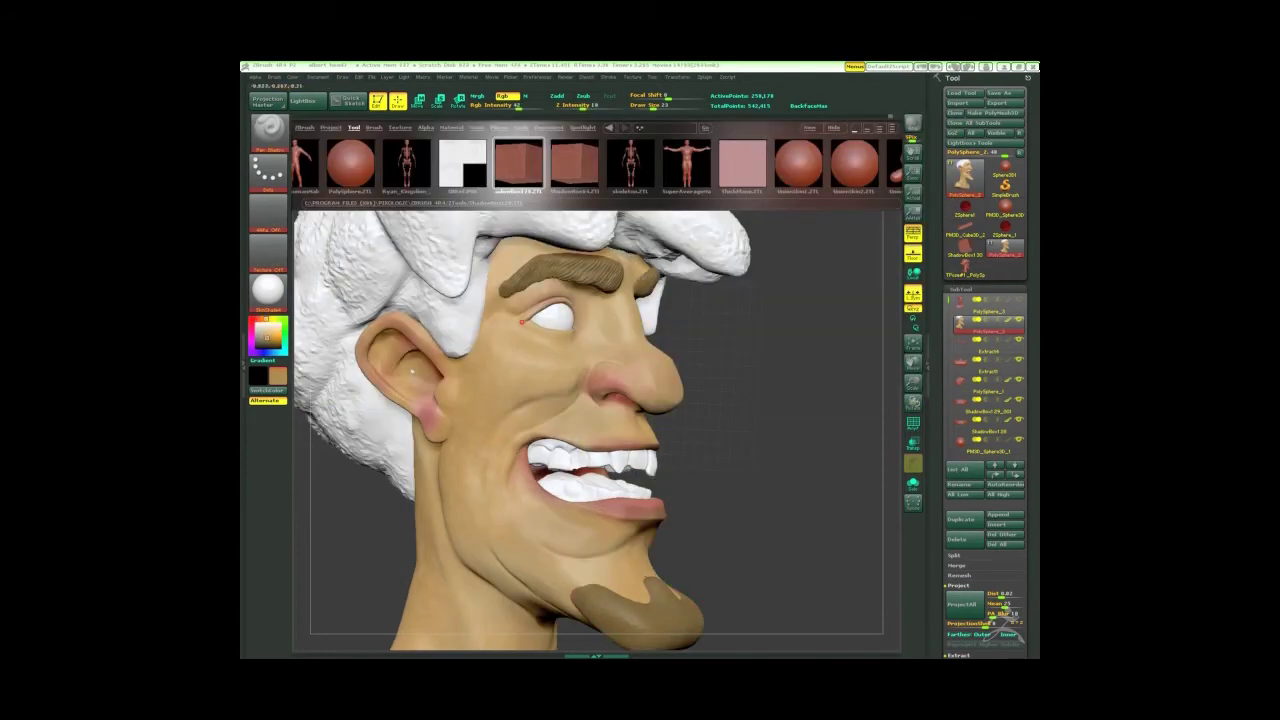
drag(576, 325, 555, 316)
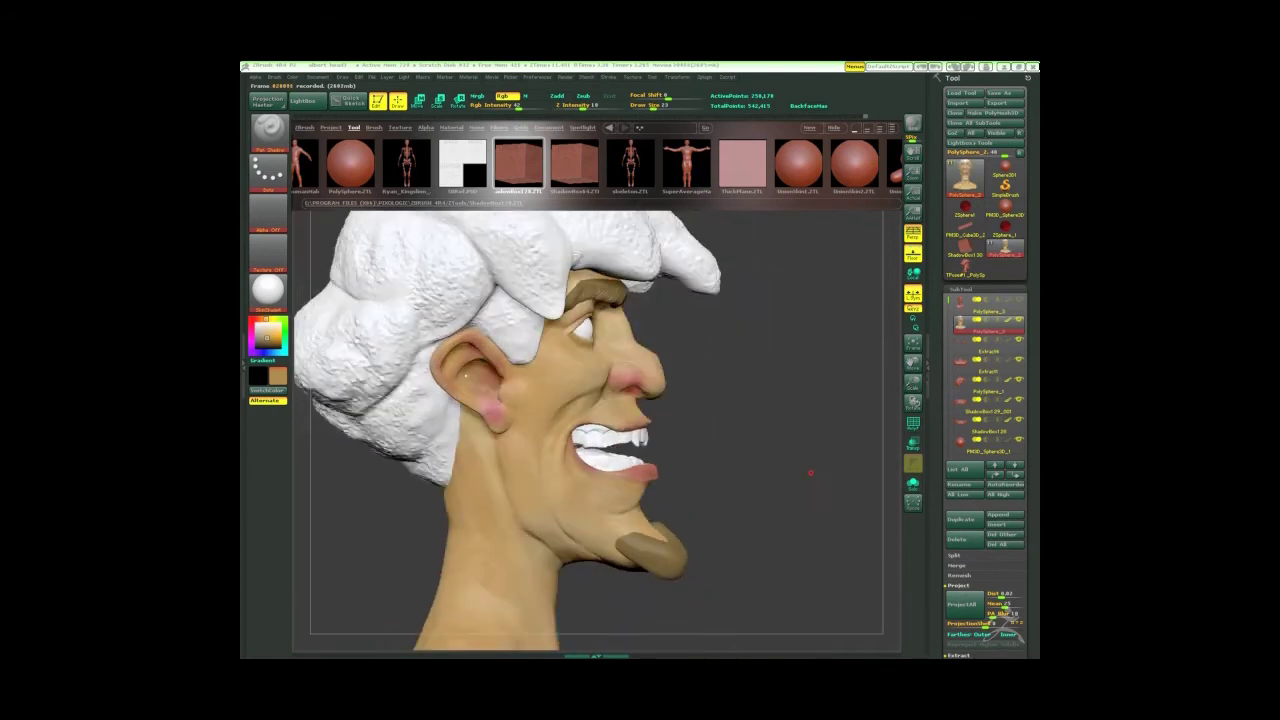
click(503, 415)
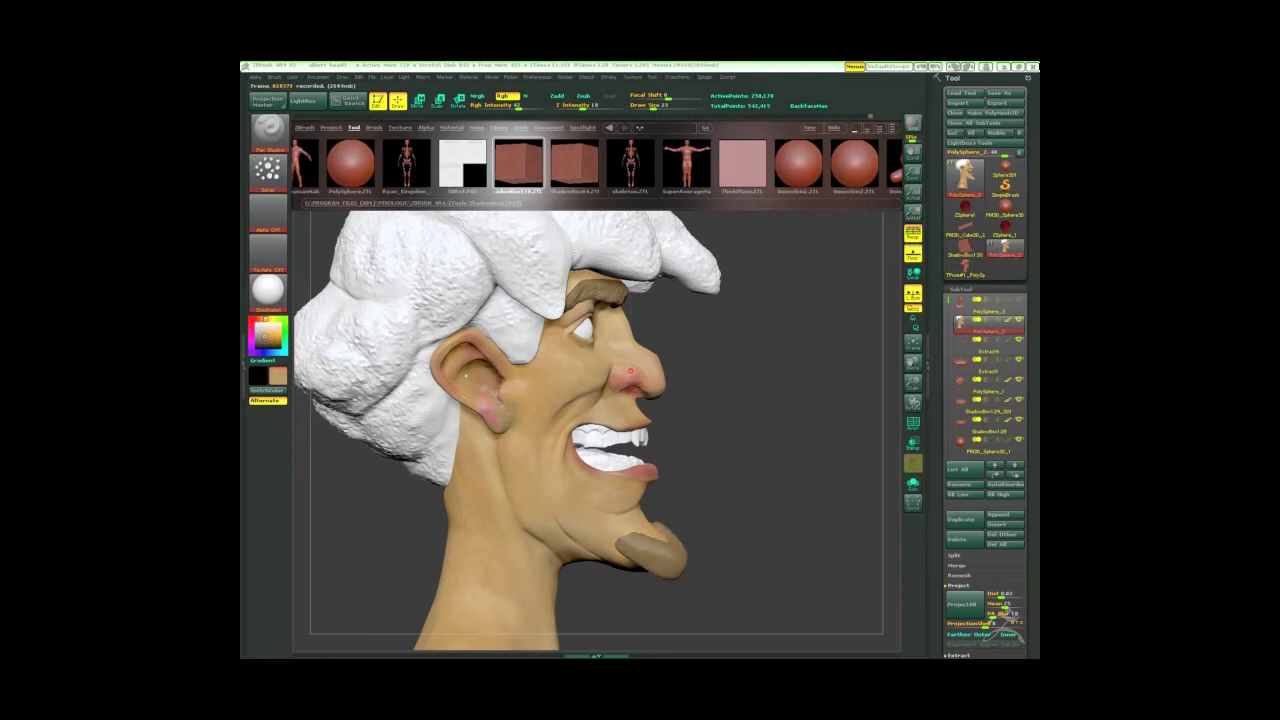
drag(731, 372, 532, 465)
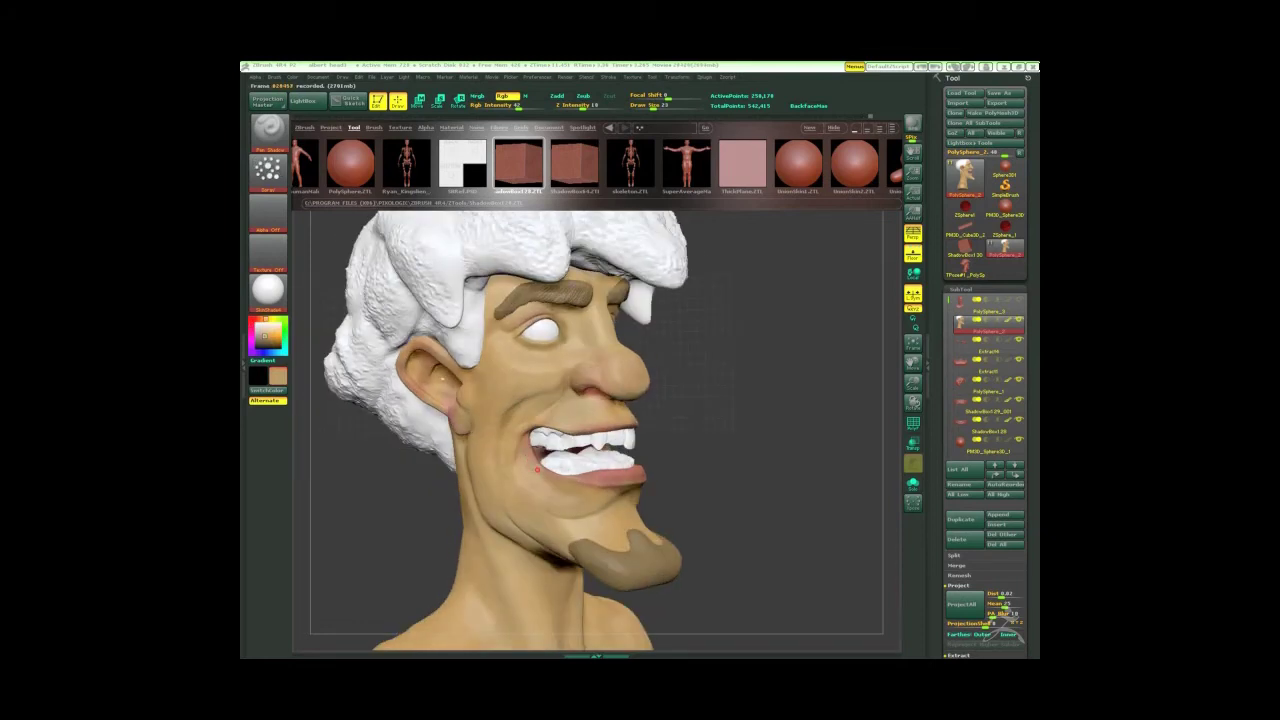
drag(585, 404, 519, 488)
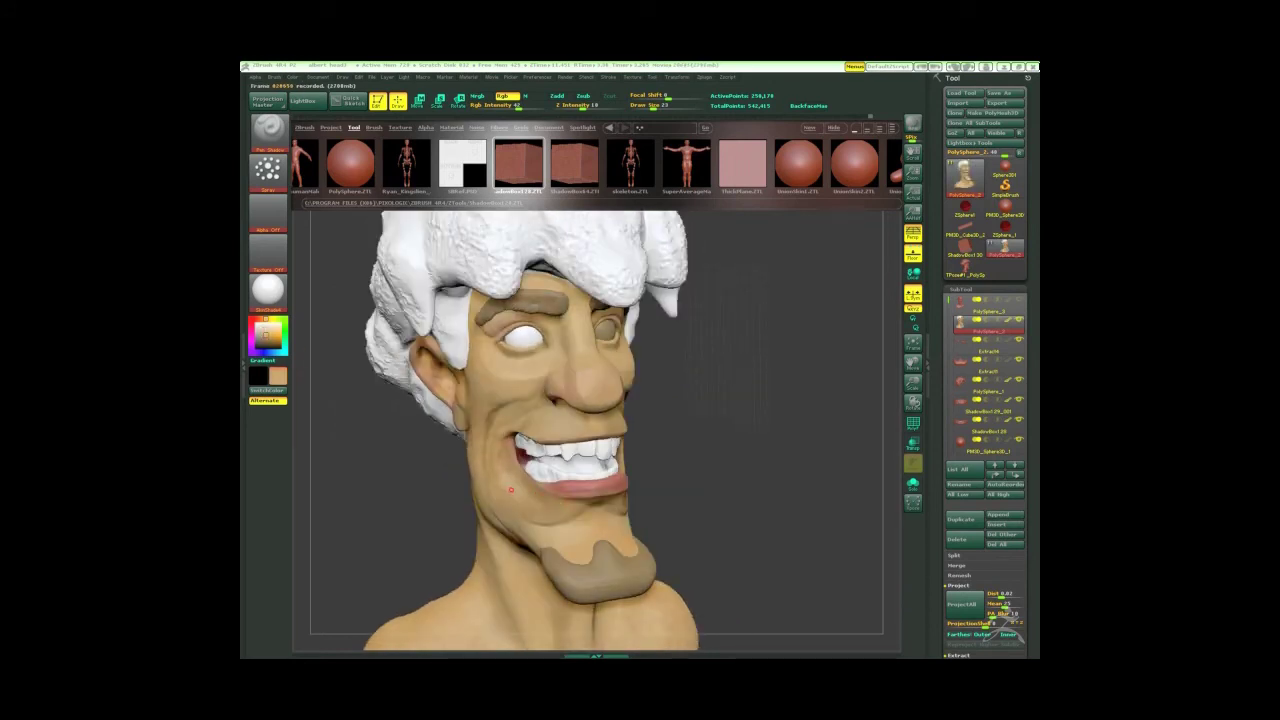
mouse_move(519, 494)
mouse_down()
mouse_move(714, 486)
mouse_move(737, 471)
mouse_move(794, 491)
mouse_move(766, 486)
mouse_move(766, 509)
mouse_move(778, 507)
mouse_move(751, 509)
mouse_move(777, 509)
mouse_move(737, 491)
mouse_move(664, 309)
mouse_up()
key(f)
Select the hair subtool and polypaint it orange all over, turning the bust to reach the back
alt+click(615, 305)
click(268, 333)
mouse_move(505, 330)
mouse_down()
mouse_move(575, 285)
mouse_move(515, 285)
mouse_move(540, 345)
mouse_up()
drag(700, 420, 740, 420)
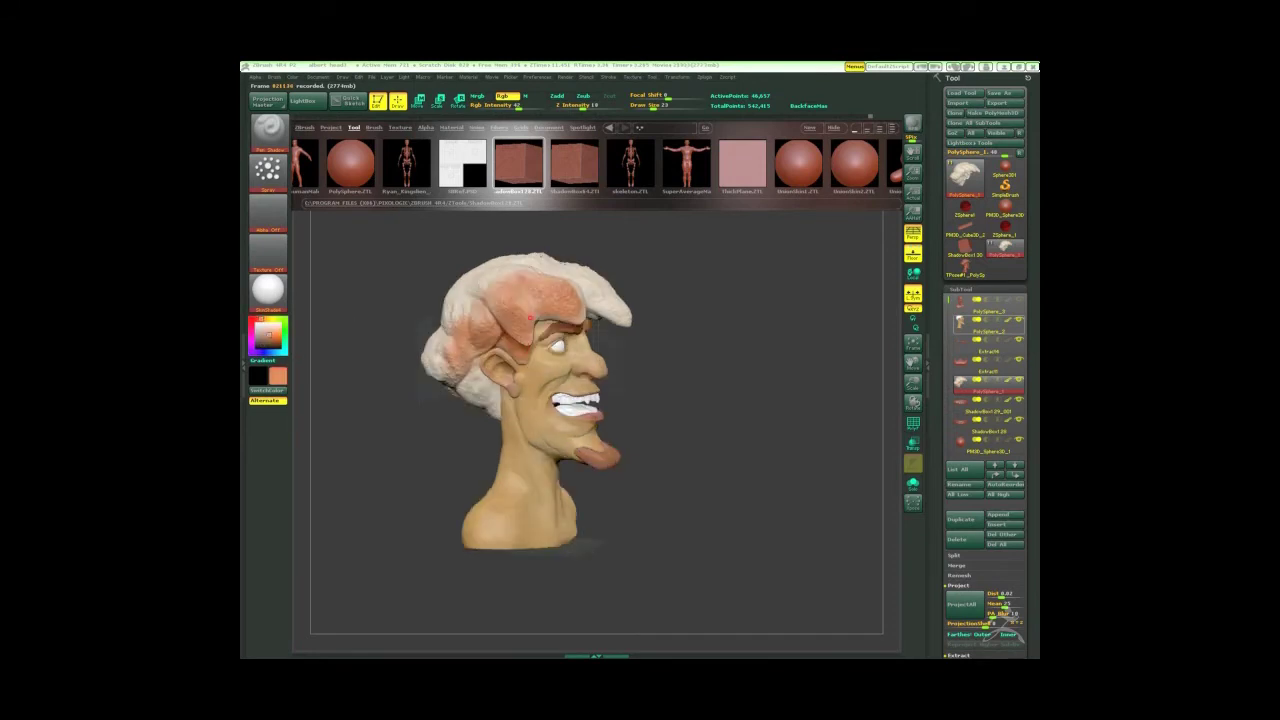
mouse_move(620, 315)
mouse_down()
mouse_move(601, 289)
mouse_move(645, 400)
mouse_up()
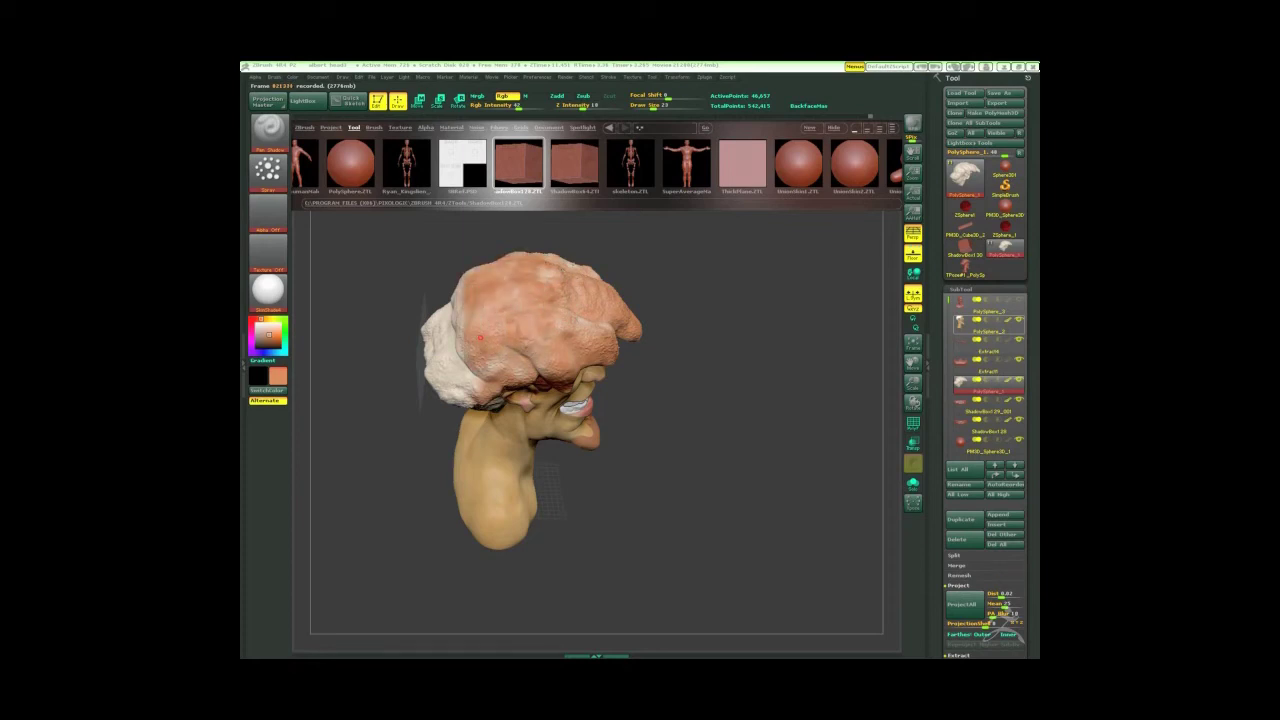
mouse_move(480, 336)
mouse_down()
mouse_move(517, 301)
mouse_move(556, 301)
mouse_up()
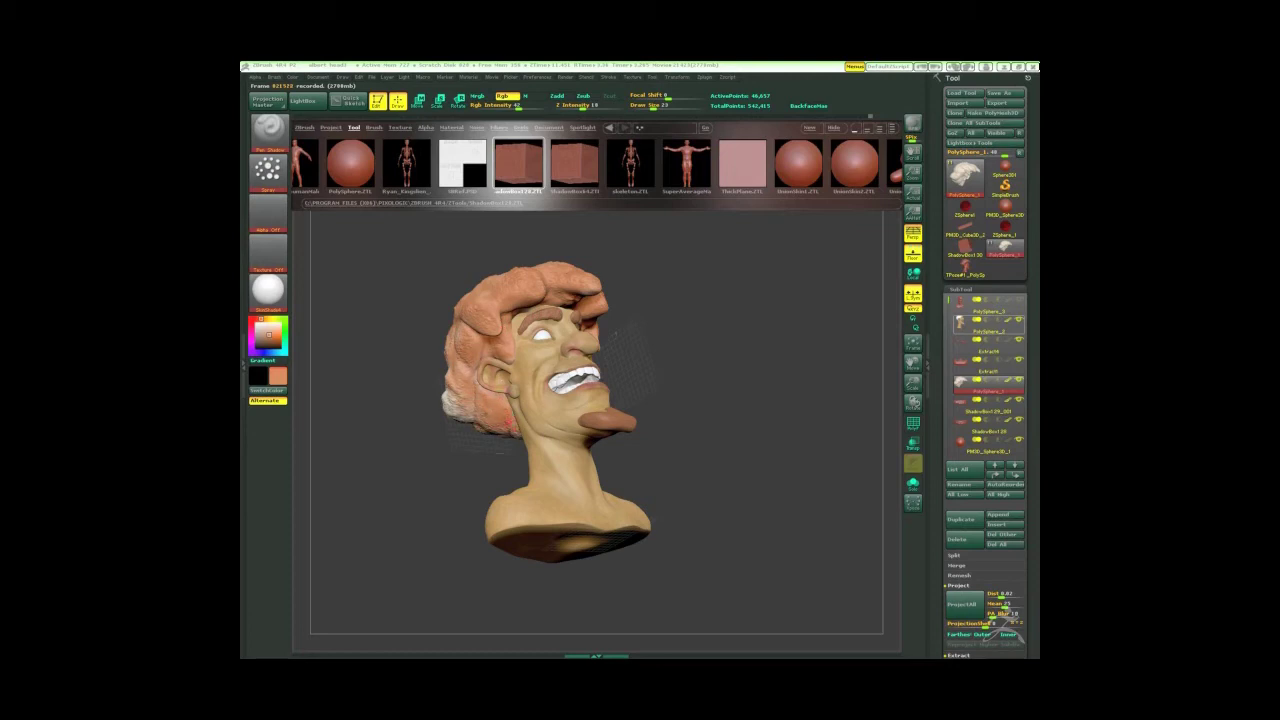
mouse_move(500, 399)
mouse_down()
mouse_move(527, 372)
mouse_move(555, 299)
mouse_move(472, 320)
mouse_move(501, 275)
mouse_up()
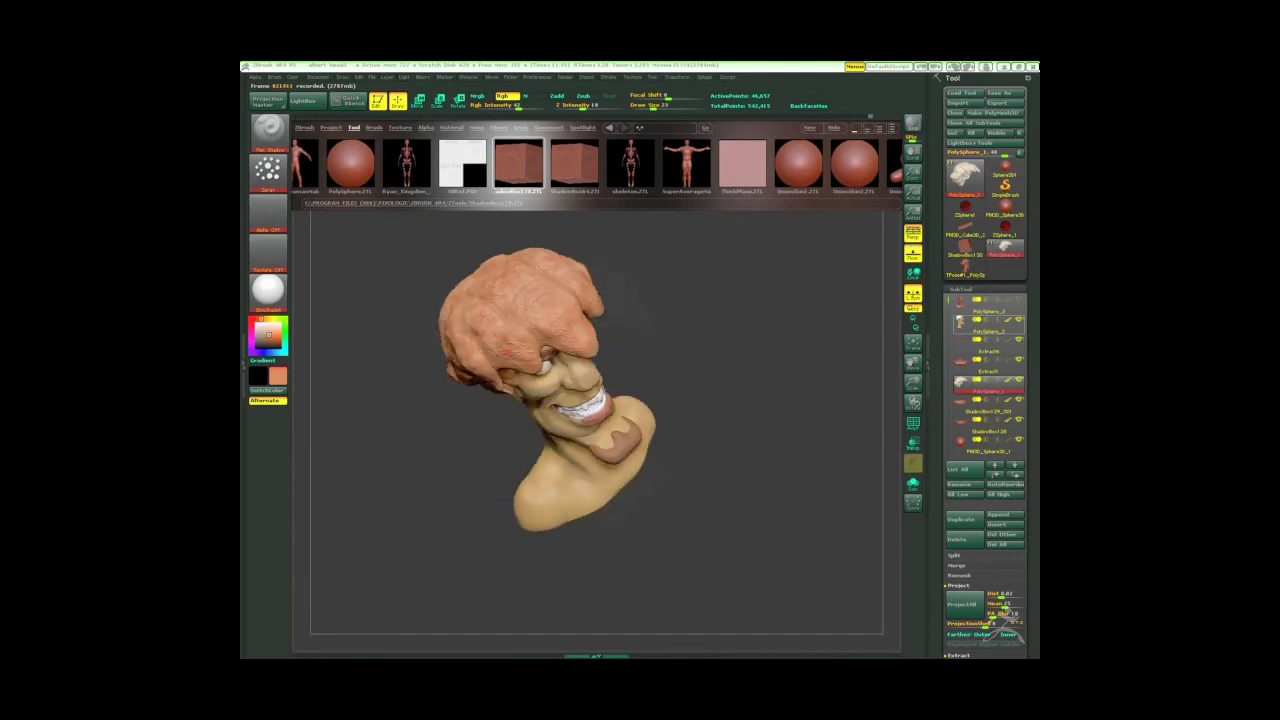
mouse_move(509, 350)
mouse_down()
mouse_move(519, 367)
mouse_move(452, 365)
mouse_move(806, 457)
mouse_move(718, 490)
mouse_move(770, 471)
mouse_move(766, 449)
mouse_move(822, 449)
mouse_move(751, 463)
mouse_move(766, 466)
mouse_move(737, 486)
mouse_move(796, 492)
mouse_move(751, 494)
mouse_move(615, 386)
mouse_move(709, 371)
mouse_move(555, 423)
mouse_move(615, 440)
mouse_up()
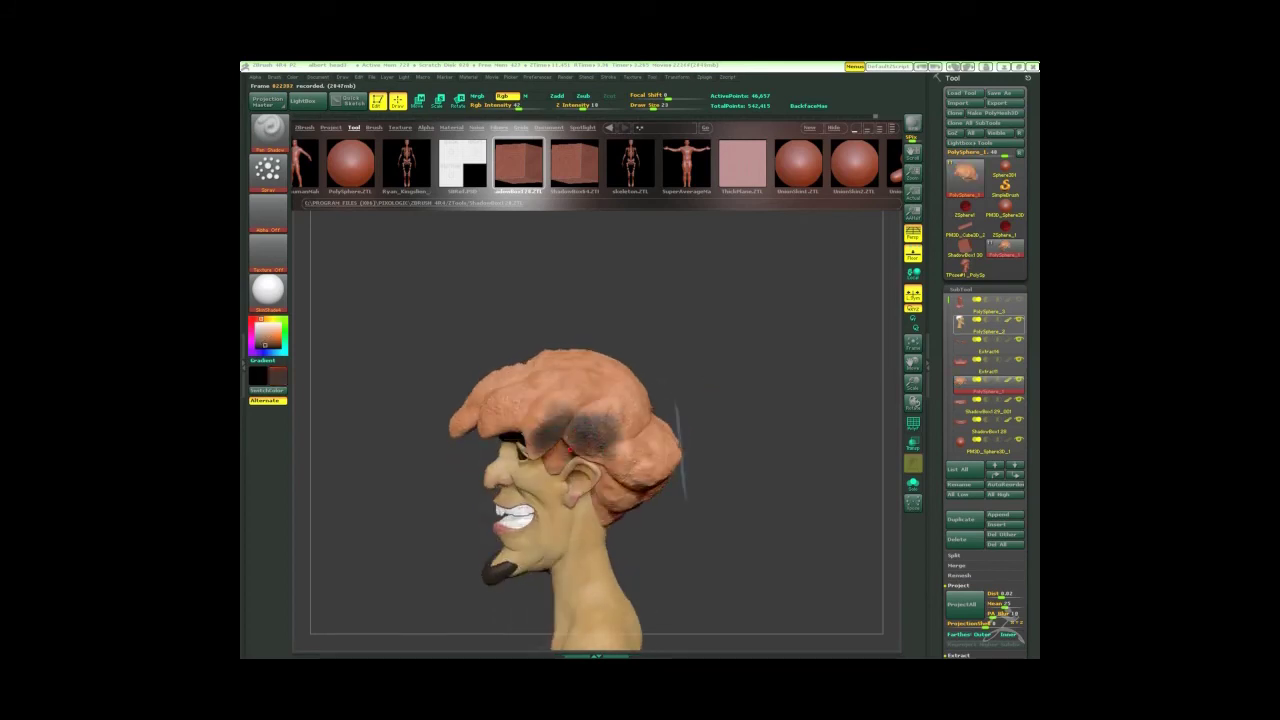
Dab dark brown patches over the back, left side and top of the orange hair
drag(700, 420, 690, 380)
mouse_move(615, 430)
mouse_down()
mouse_move(640, 445)
mouse_move(690, 400)
mouse_move(612, 485)
mouse_move(660, 470)
mouse_up()
drag(700, 450, 740, 440)
mouse_move(612, 442)
mouse_down()
mouse_move(675, 488)
mouse_move(565, 526)
mouse_up()
drag(720, 450, 790, 450)
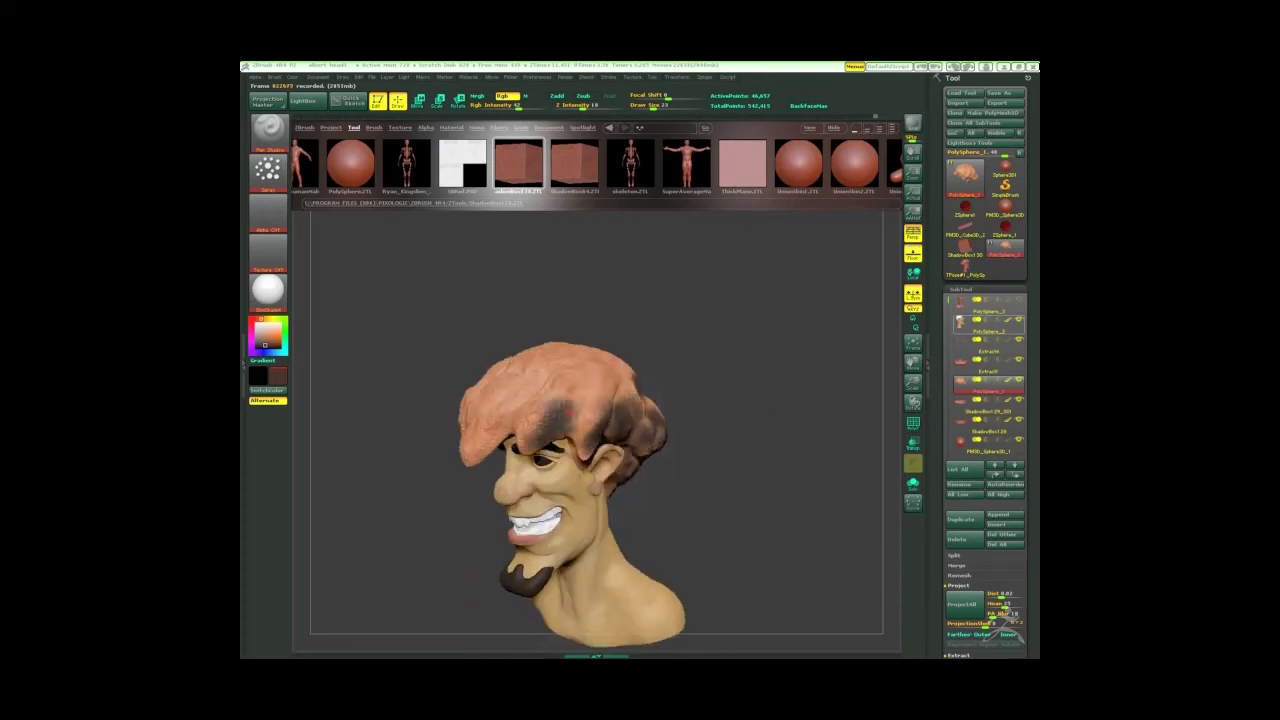
drag(470, 398, 474, 445)
drag(488, 378, 540, 374)
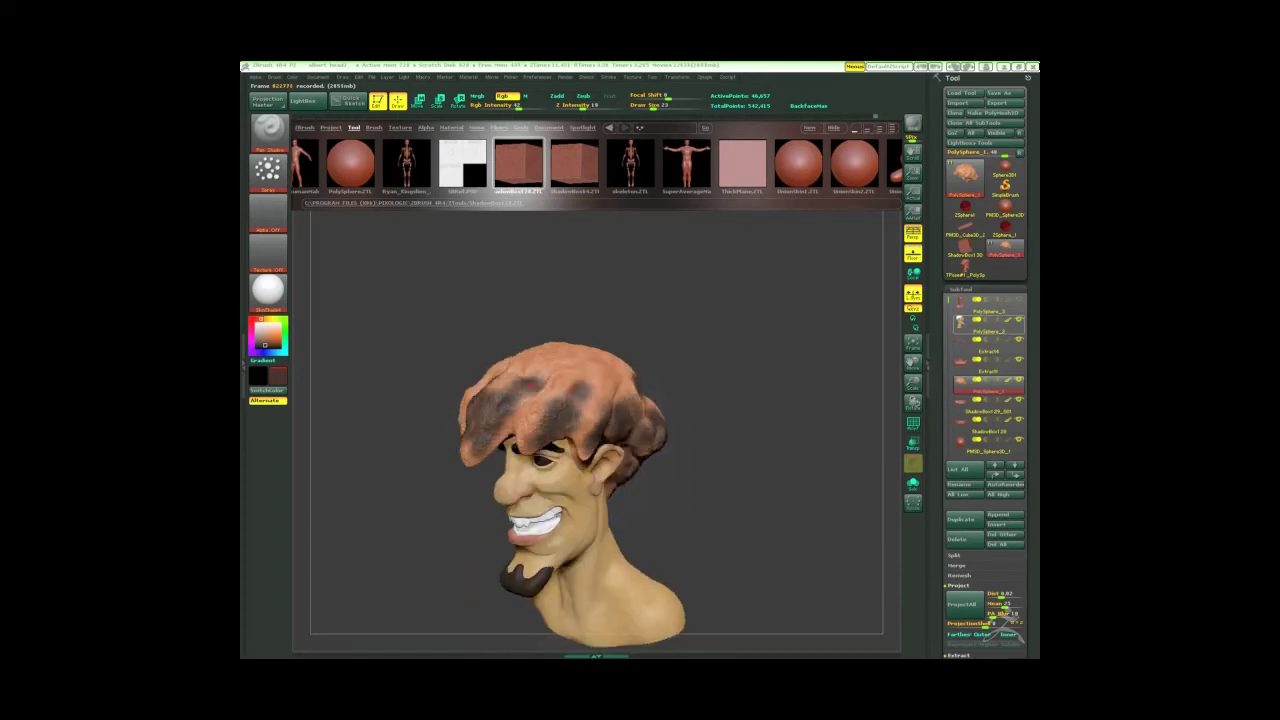
drag(690, 320, 740, 316)
Orbit the bust through profile, top and three-quarter views to review the mottled hair
mouse_move(700, 450)
mouse_down()
mouse_move(780, 445)
mouse_move(720, 430)
mouse_move(660, 450)
mouse_move(740, 450)
mouse_move(743, 429)
mouse_move(790, 430)
mouse_up()
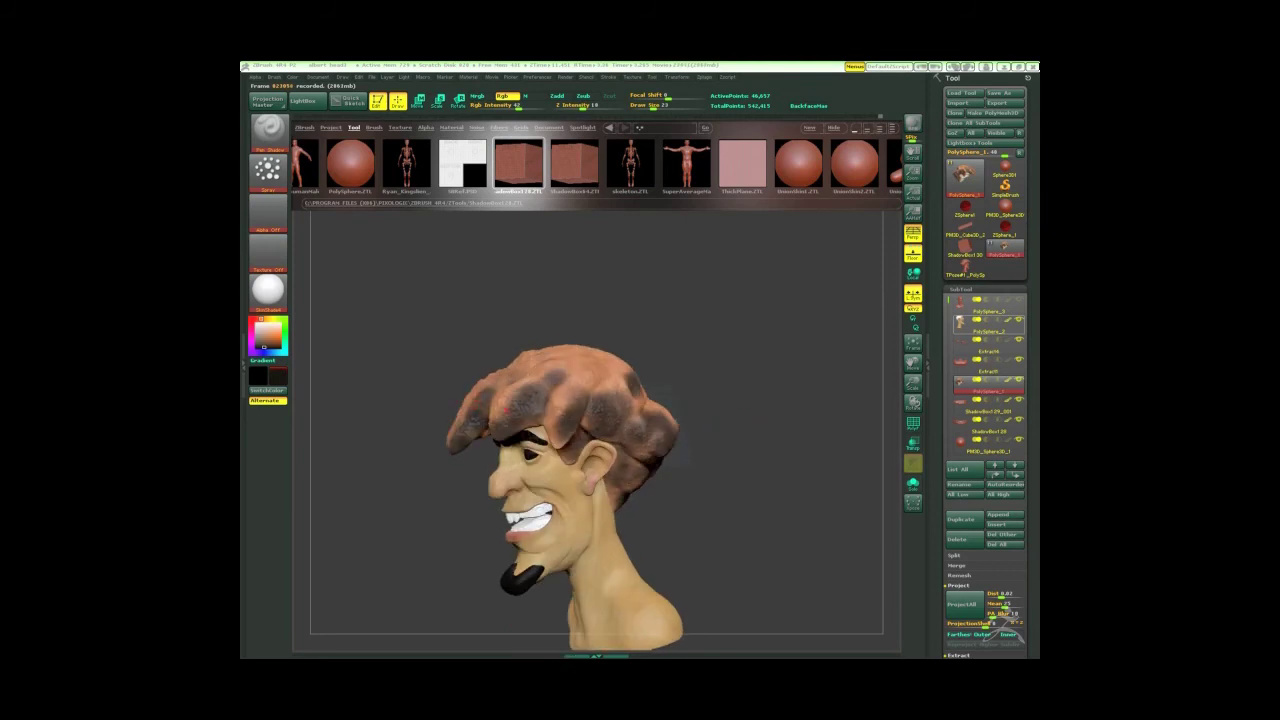
drag(625, 410, 650, 440)
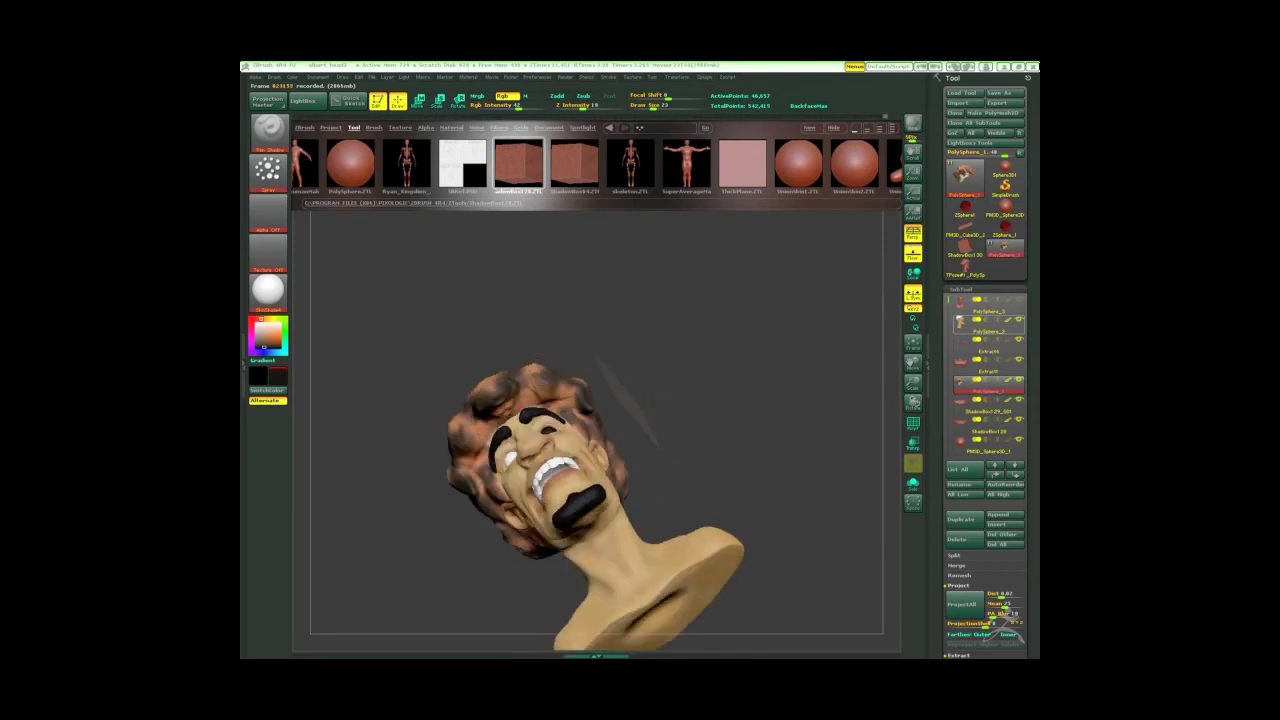
mouse_move(519, 405)
mouse_down()
mouse_move(709, 463)
mouse_move(589, 410)
mouse_up()
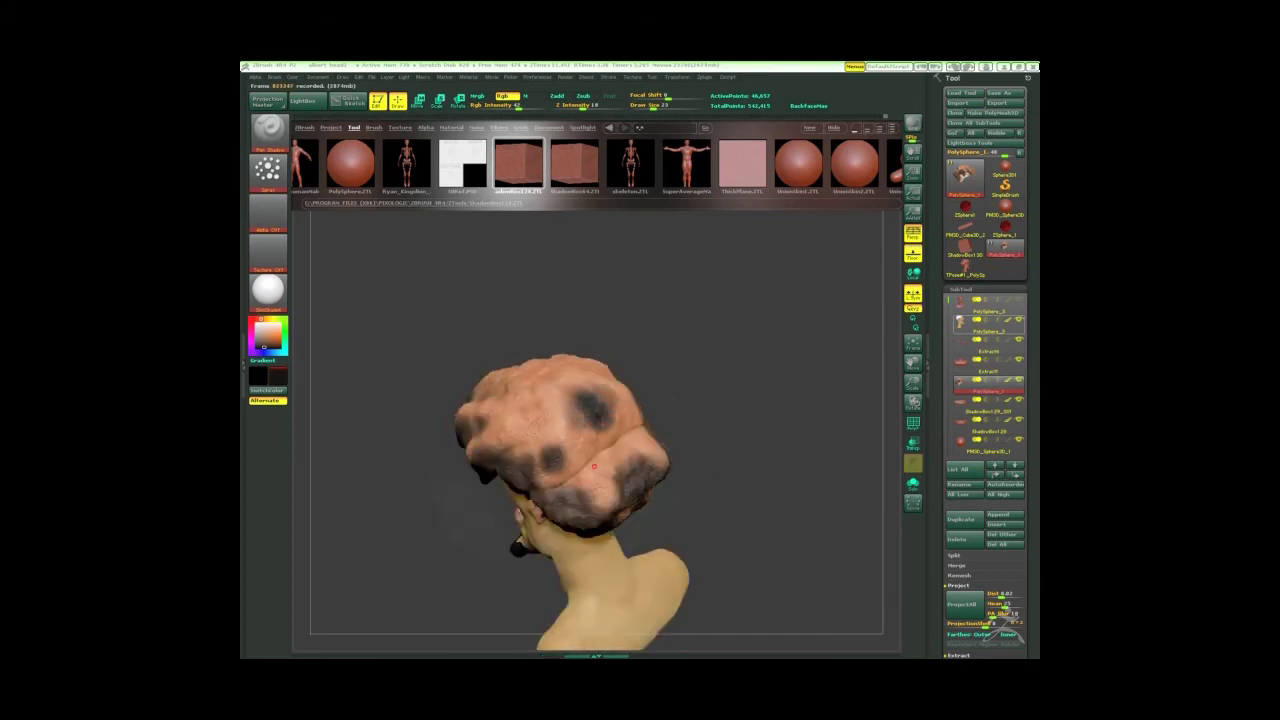
mouse_move(594, 466)
mouse_down()
mouse_move(700, 380)
mouse_move(694, 411)
mouse_move(749, 414)
mouse_move(651, 414)
mouse_move(657, 286)
mouse_up()
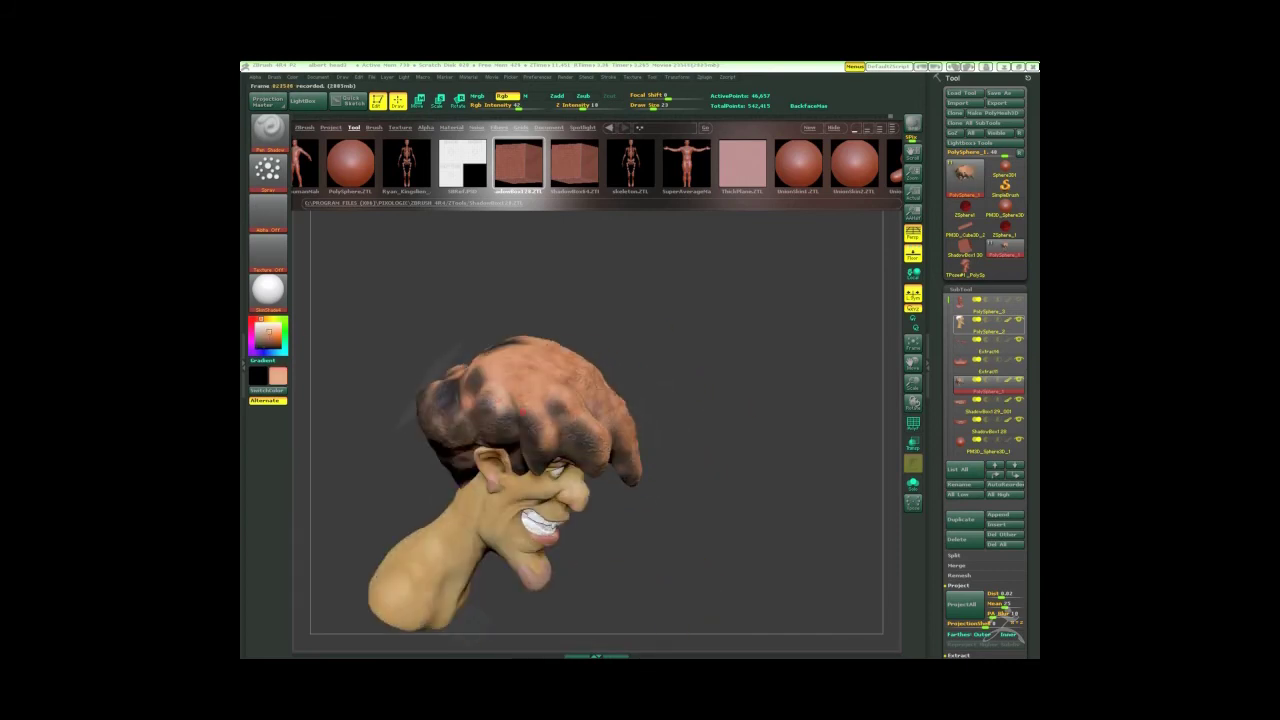
drag(546, 410, 589, 429)
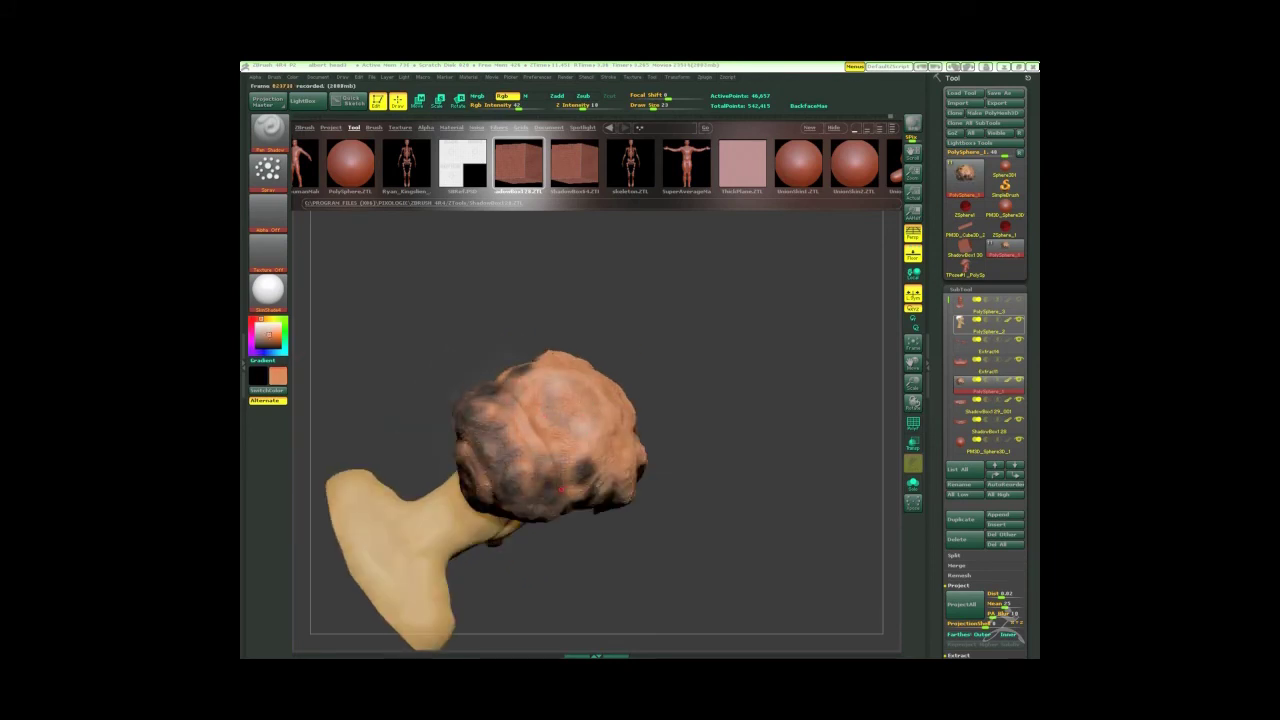
mouse_move(561, 489)
mouse_down()
mouse_move(534, 437)
mouse_move(596, 480)
mouse_move(674, 354)
mouse_move(546, 414)
mouse_move(634, 357)
mouse_move(713, 346)
mouse_move(549, 408)
mouse_up()
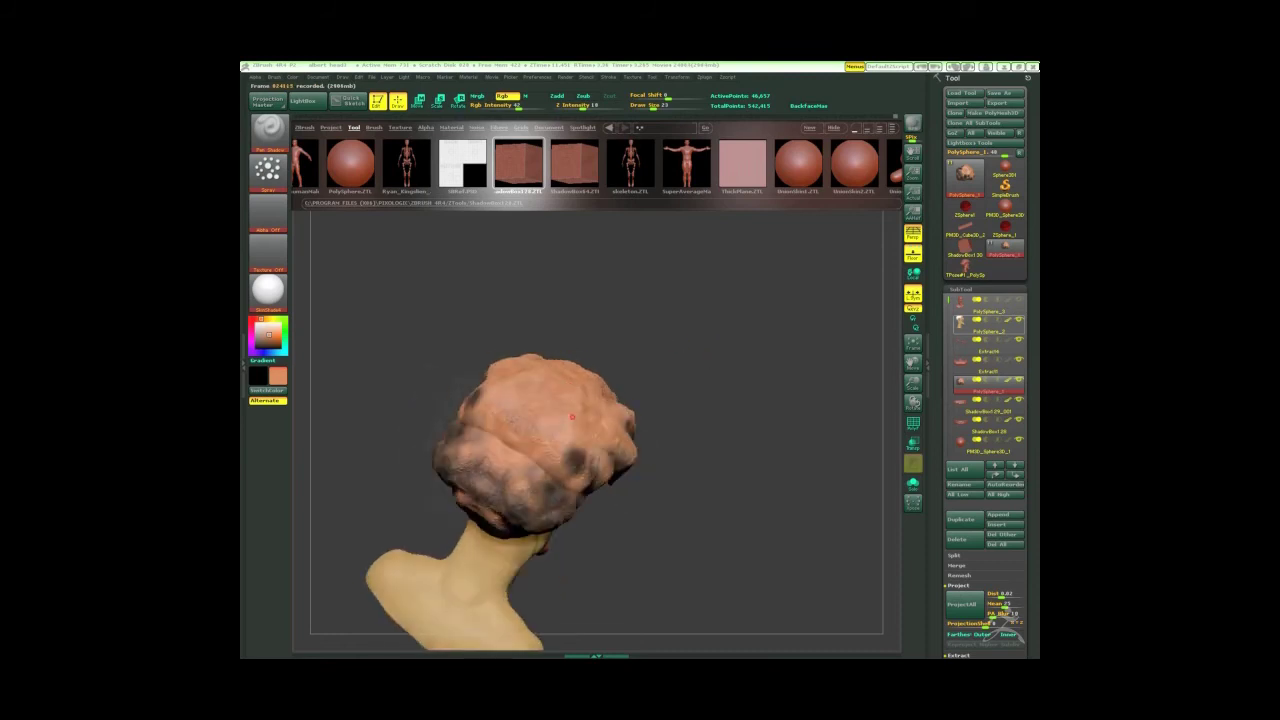
drag(526, 474, 625, 313)
mouse_move(534, 374)
mouse_down()
mouse_move(602, 387)
mouse_move(557, 372)
mouse_move(703, 286)
mouse_move(690, 324)
mouse_up()
mouse_move(559, 389)
mouse_down()
mouse_move(753, 481)
mouse_move(814, 477)
mouse_move(760, 514)
mouse_move(720, 446)
mouse_move(759, 434)
mouse_move(743, 449)
mouse_move(766, 549)
mouse_up()
Frame the bust and orbit the head from a three-quarter front view around to the back
key(f)
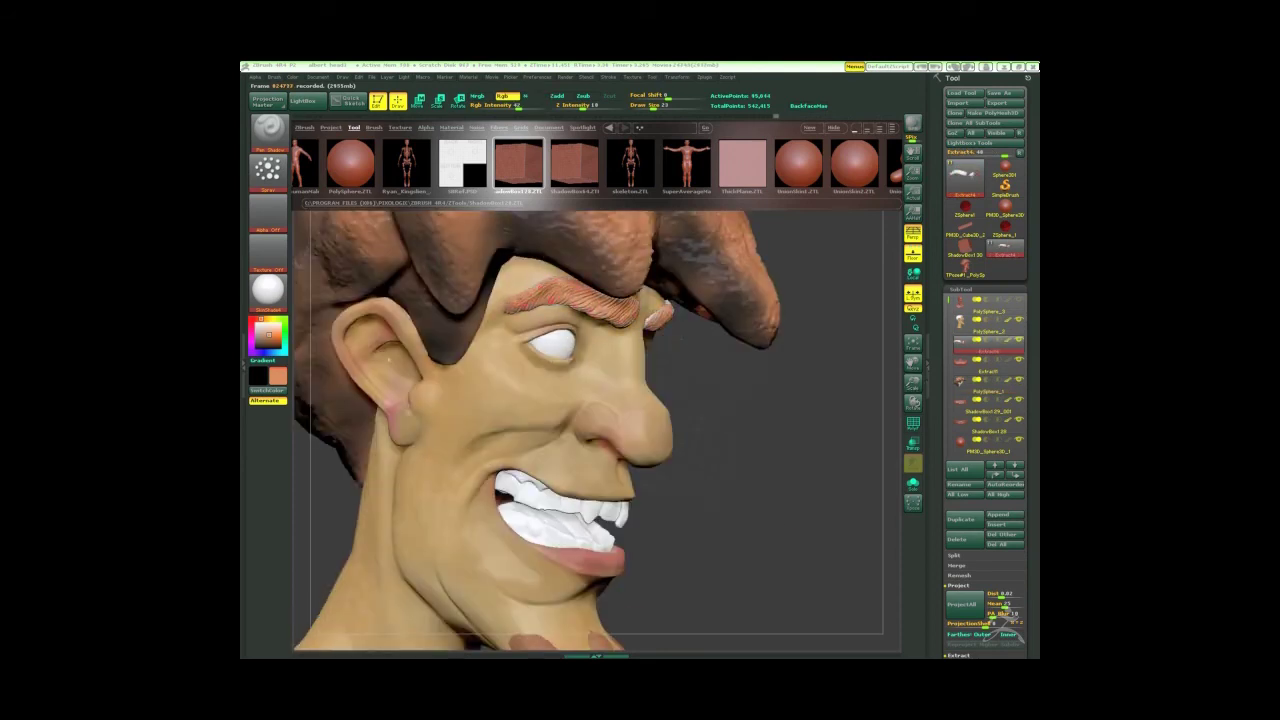
drag(650, 290, 572, 280)
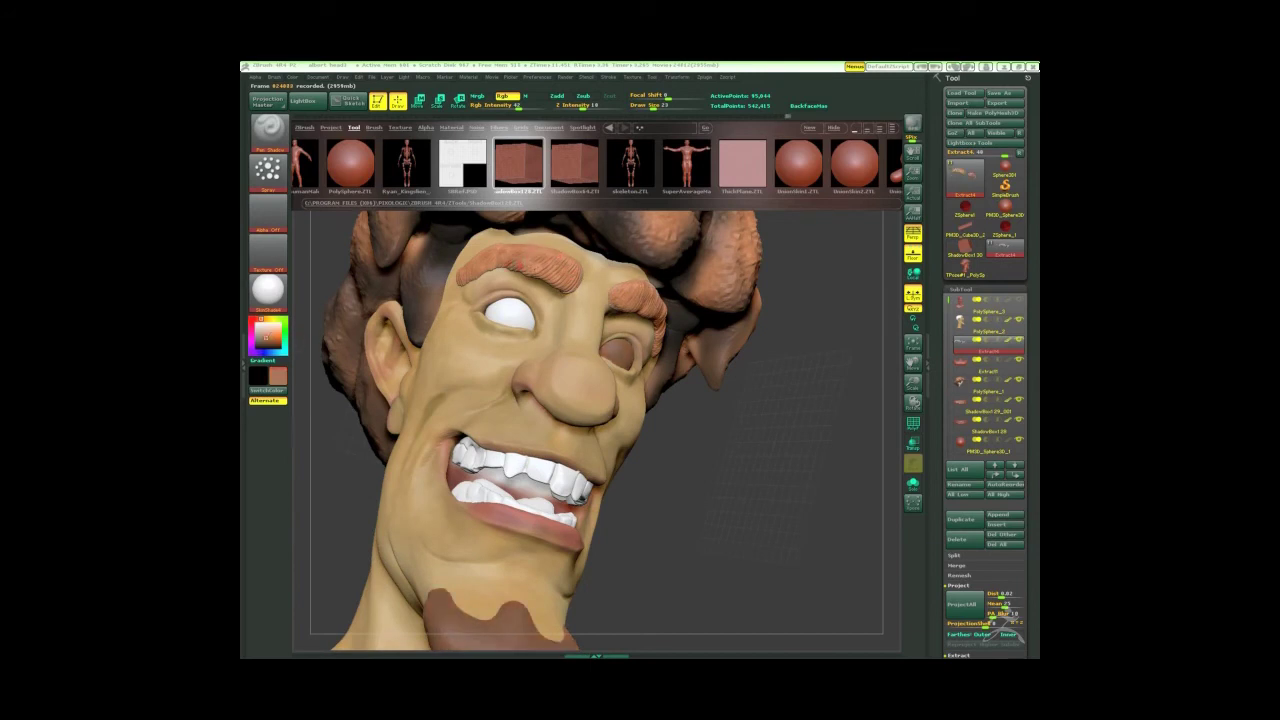
drag(638, 302, 602, 292)
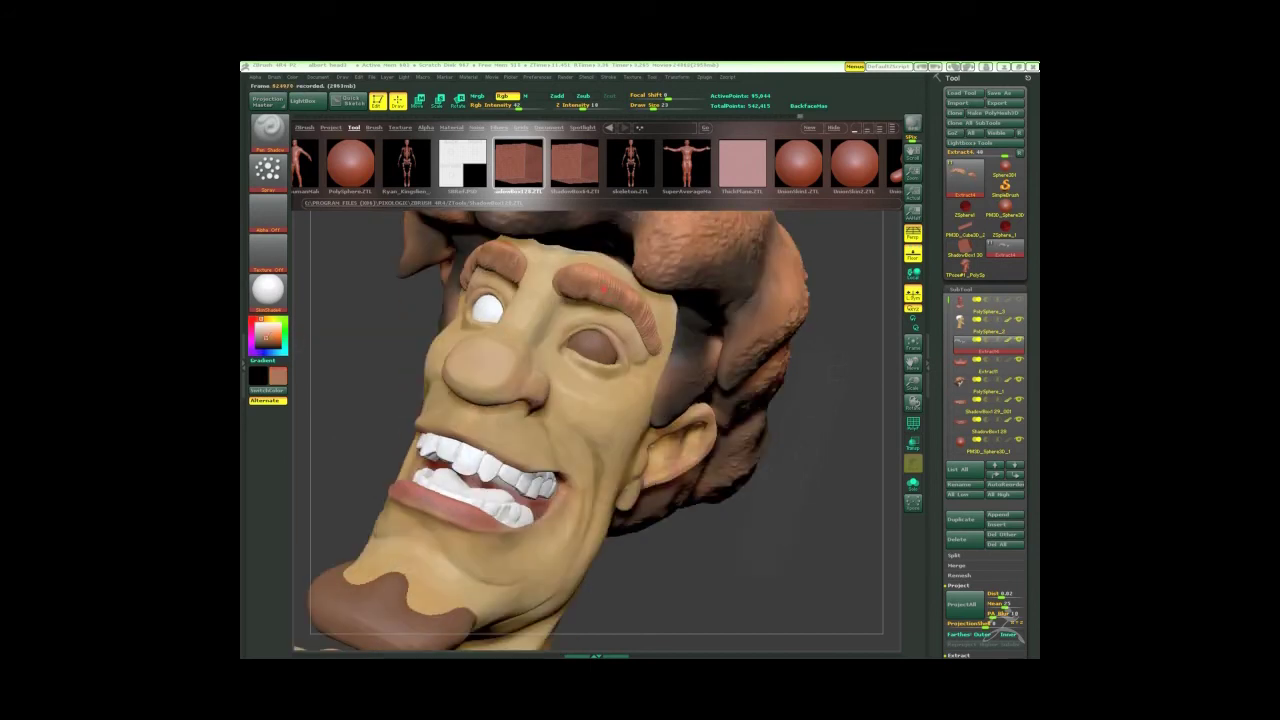
key(f)
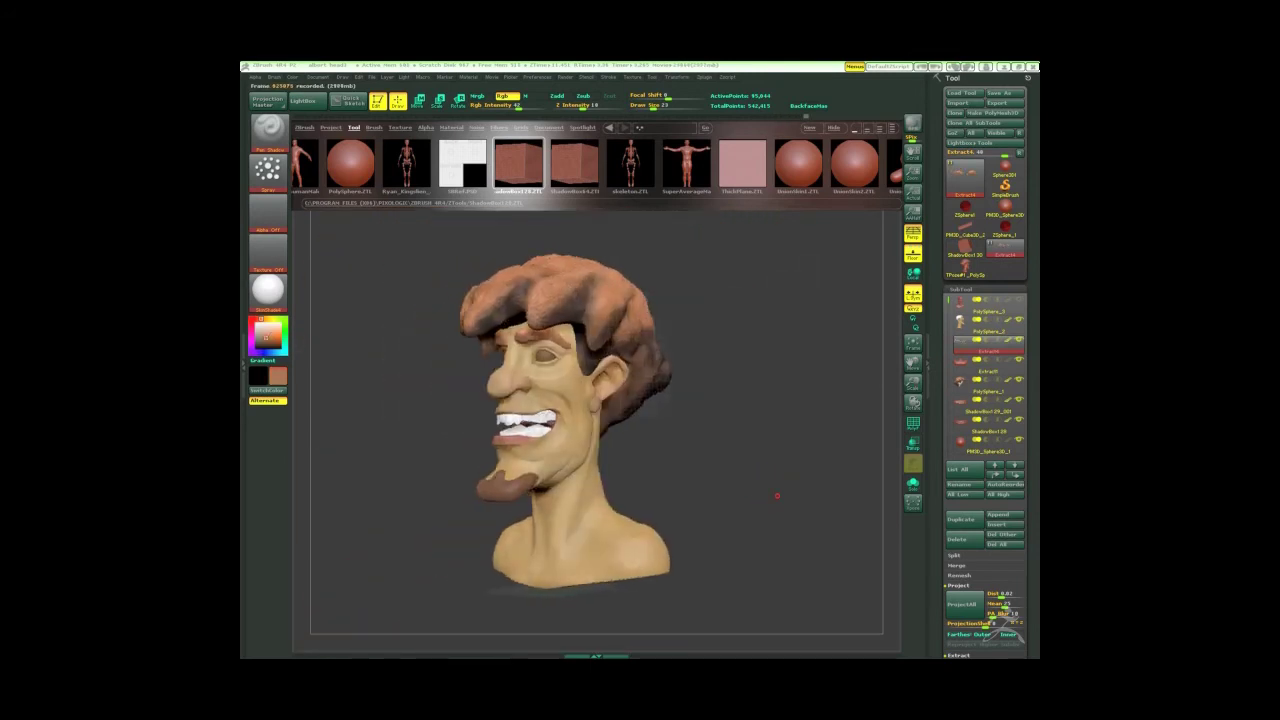
mouse_move(783, 491)
mouse_down()
mouse_move(755, 500)
mouse_move(808, 508)
mouse_move(771, 514)
mouse_move(794, 514)
mouse_move(772, 531)
mouse_move(743, 523)
mouse_move(786, 506)
mouse_move(751, 534)
mouse_move(735, 522)
mouse_move(794, 523)
mouse_move(751, 487)
mouse_move(755, 500)
mouse_move(810, 503)
mouse_move(749, 514)
mouse_move(792, 510)
mouse_move(762, 512)
mouse_move(777, 514)
mouse_move(766, 534)
mouse_move(800, 534)
mouse_move(737, 551)
mouse_move(829, 520)
mouse_move(771, 534)
mouse_move(786, 533)
mouse_move(786, 509)
mouse_move(731, 446)
mouse_move(760, 470)
mouse_up()
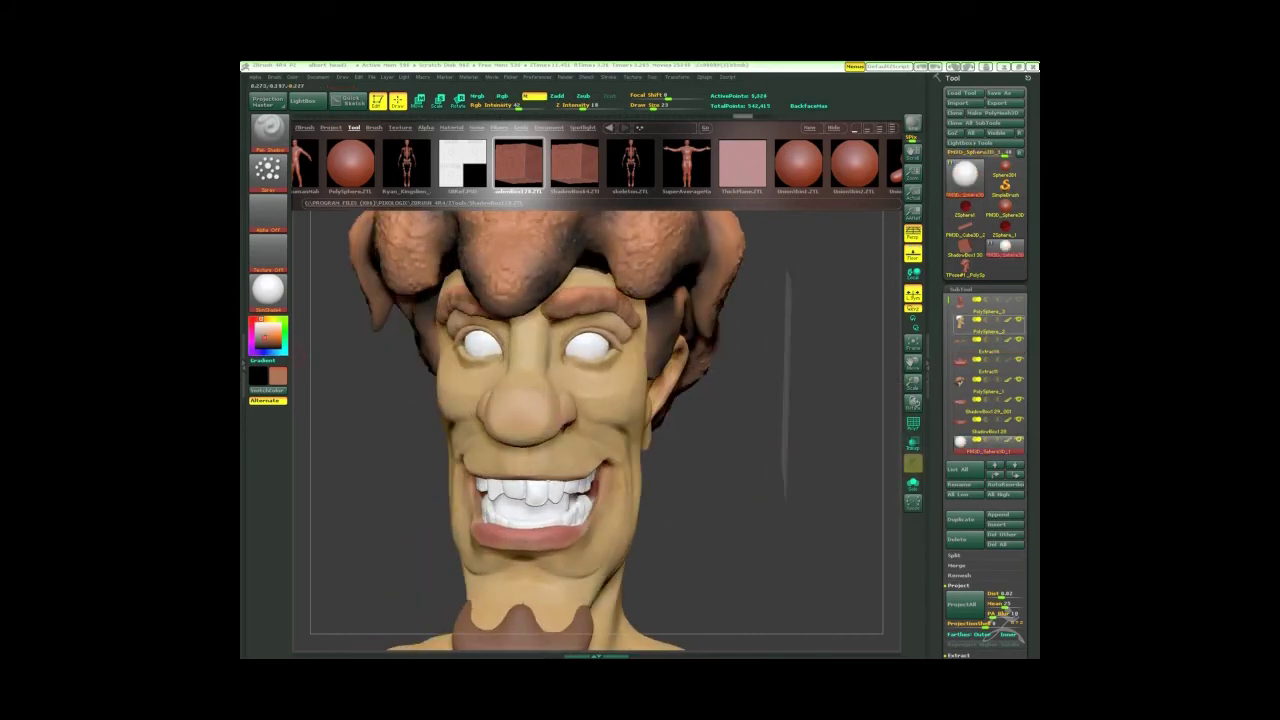
Select the eyeball subtool and turn the head to a three-quarter view
alt+click(578, 348)
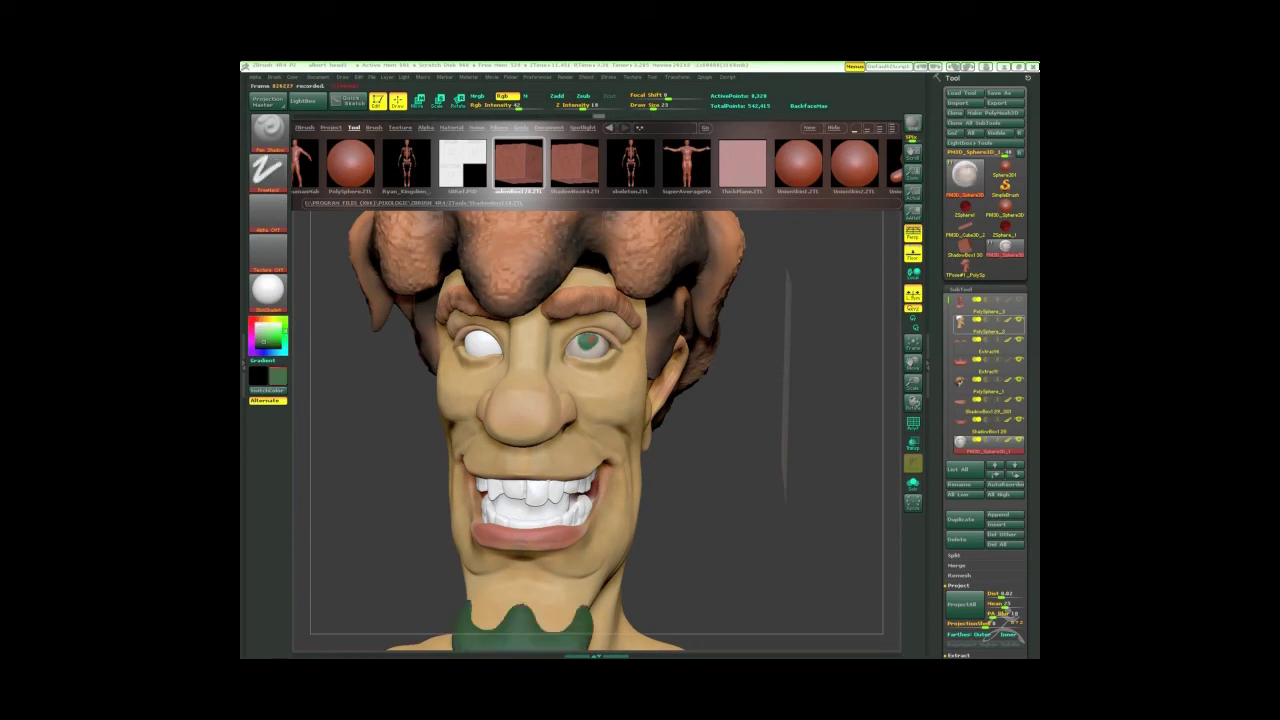
drag(786, 480, 772, 478)
mouse_move(784, 400)
mouse_down()
mouse_move(752, 437)
mouse_move(778, 400)
mouse_move(692, 415)
mouse_move(777, 437)
mouse_move(686, 400)
mouse_move(737, 463)
mouse_up()
Rotate the eyeball in place to aim its green iris, then return to Draw mode
key(r)
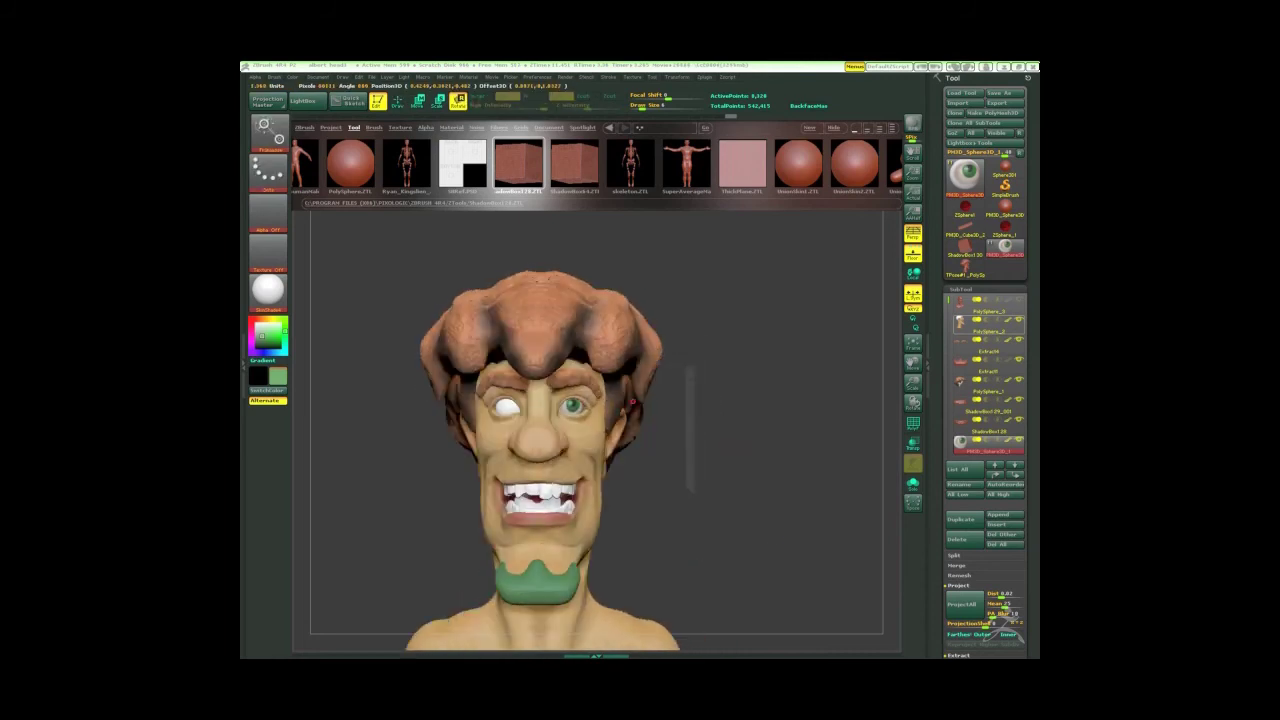
mouse_move(632, 401)
mouse_down()
mouse_move(660, 410)
mouse_move(606, 408)
mouse_up()
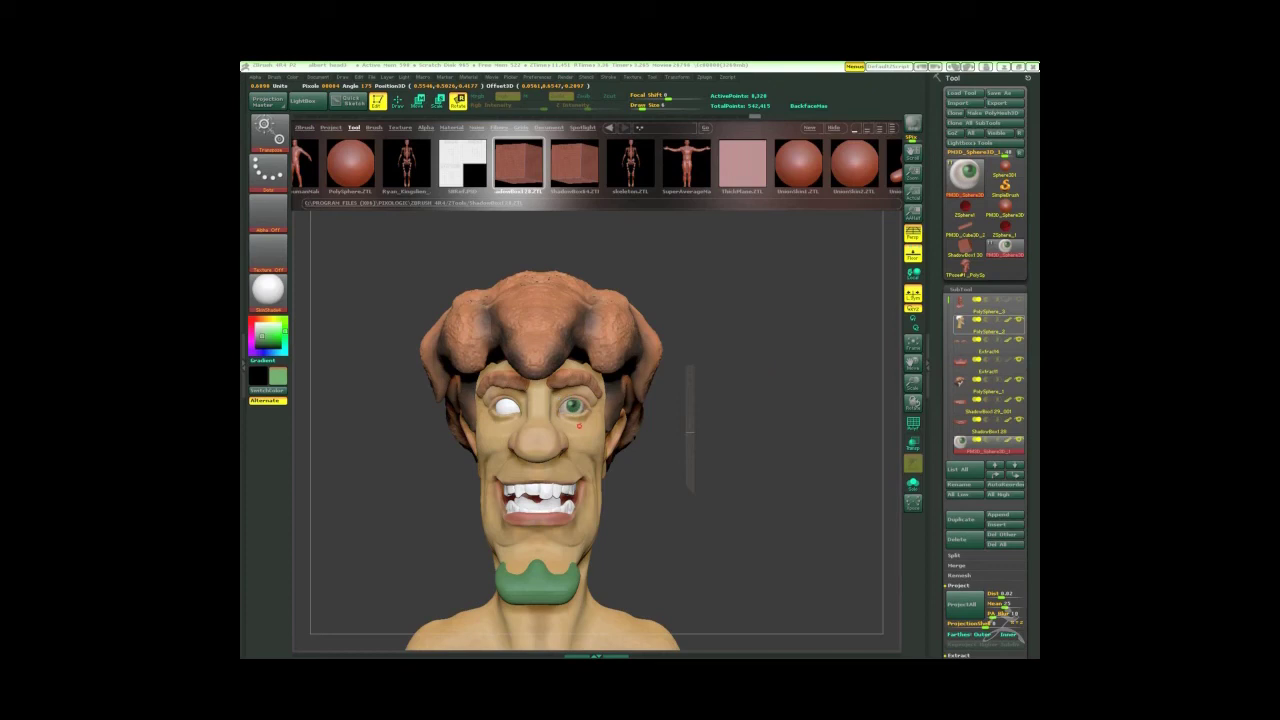
drag(578, 426, 749, 471)
key(q)
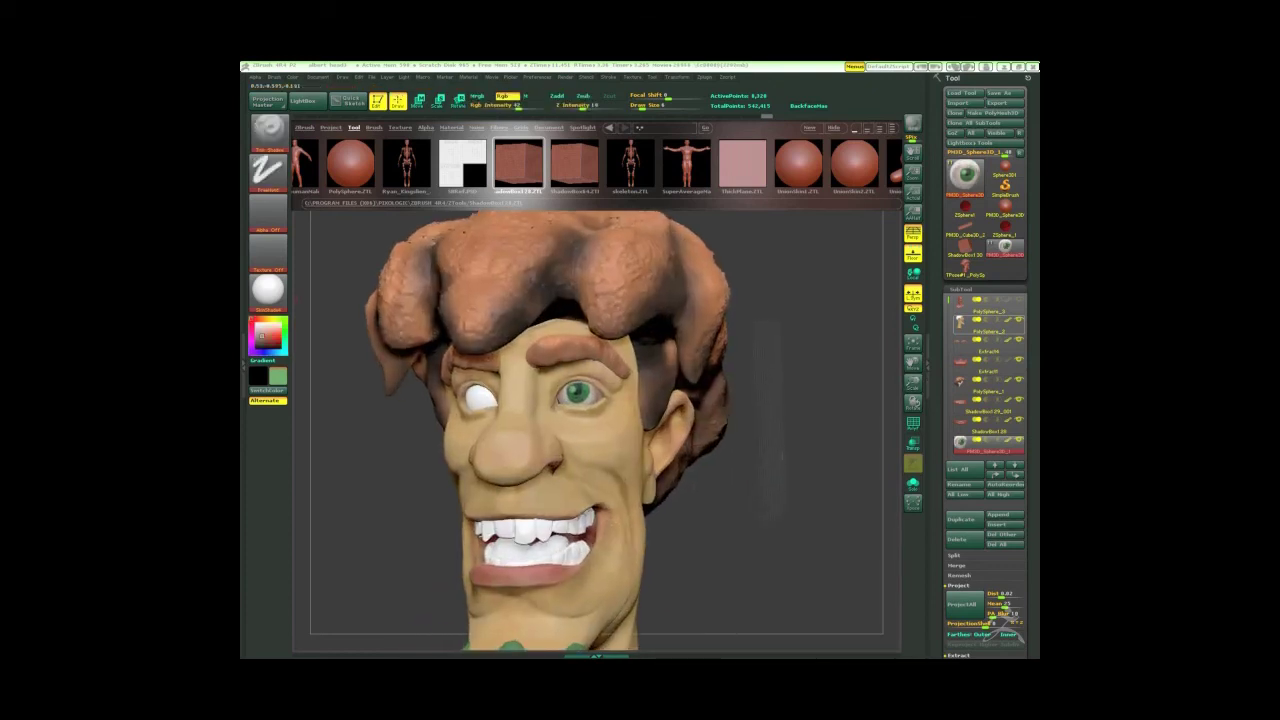